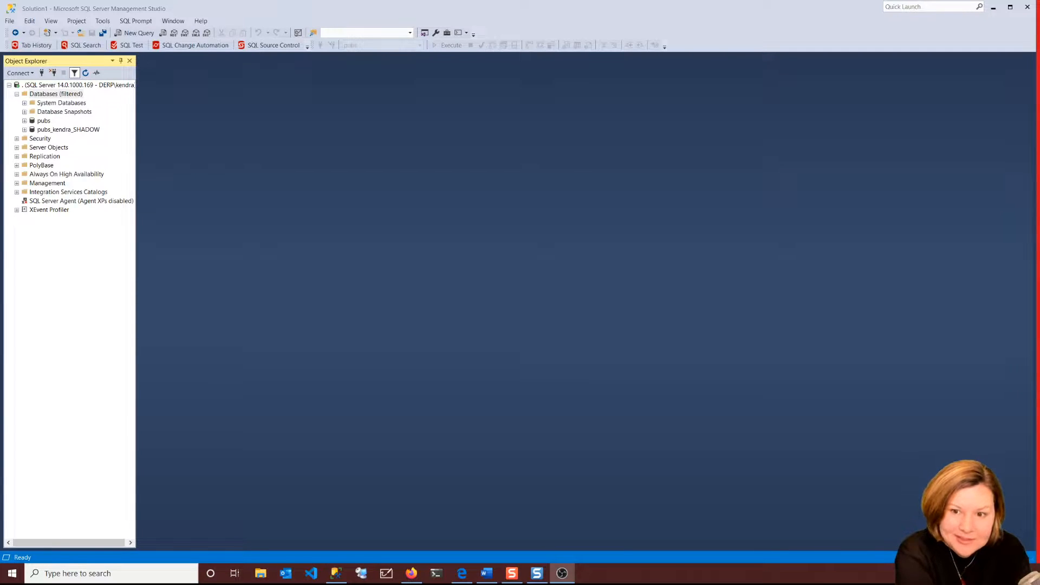
Open SQL Change Automation, close the currently open project and reopen pubs from the recently opened projects.
click(185, 45)
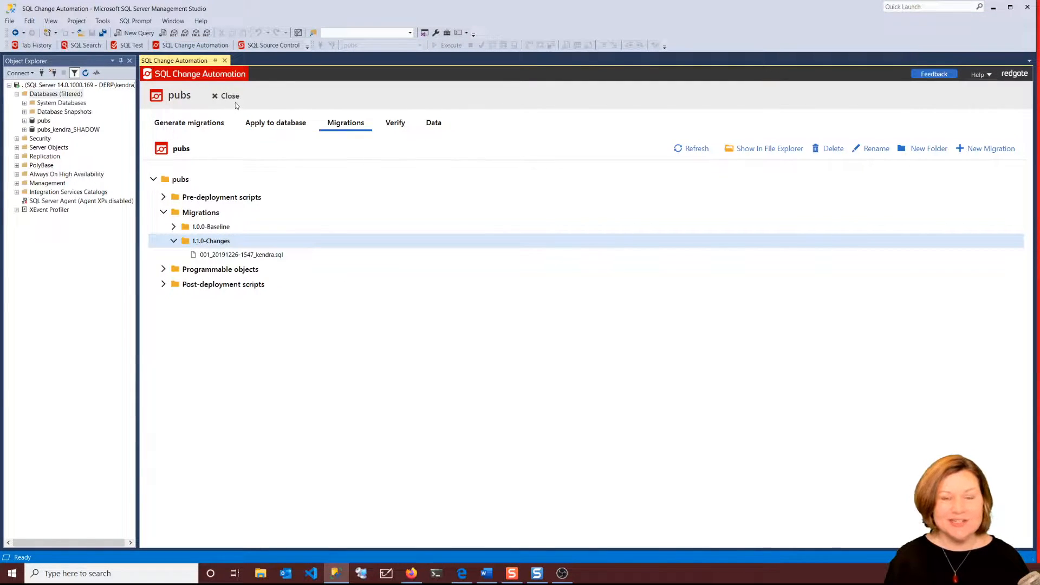
click(232, 100)
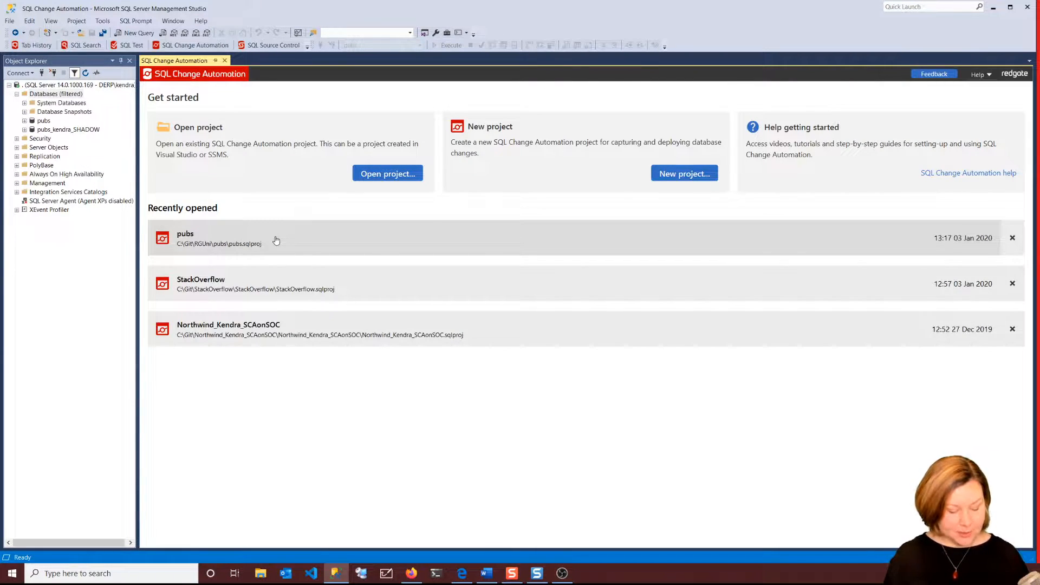
key(ctrl+1)
click(188, 216)
drag(163, 285, 312, 293)
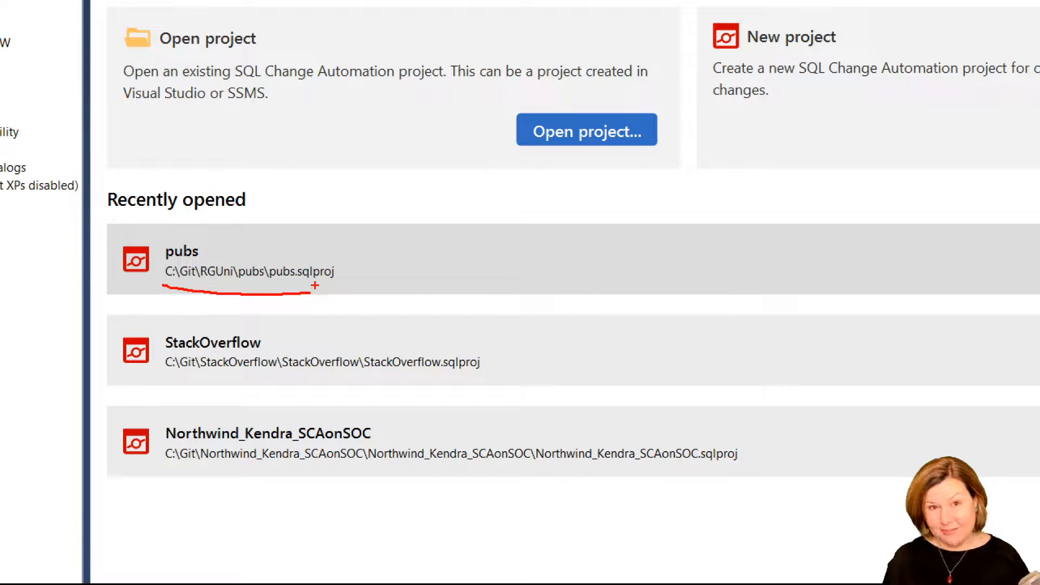
key(Escape)
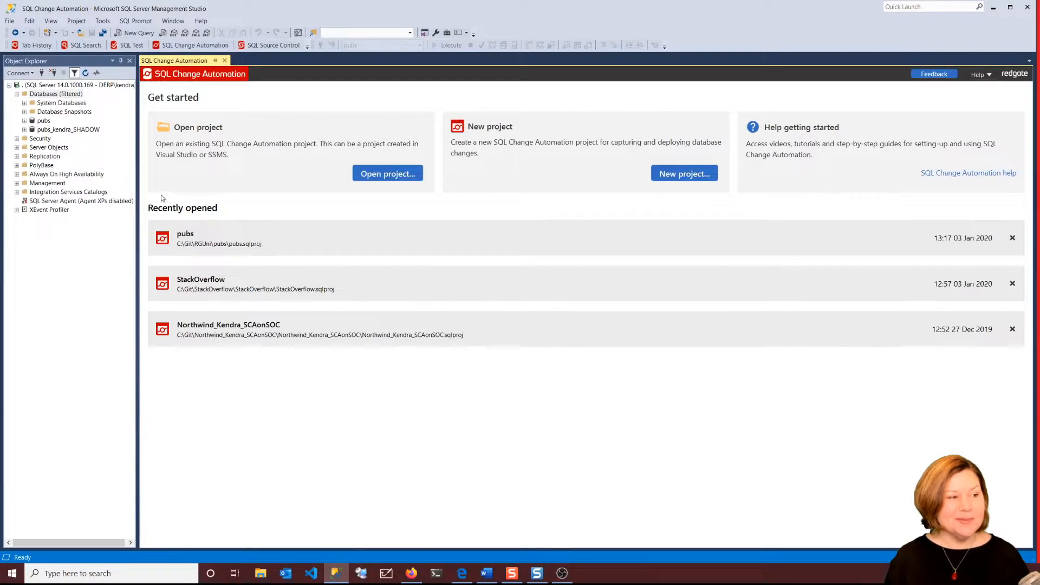
click(208, 245)
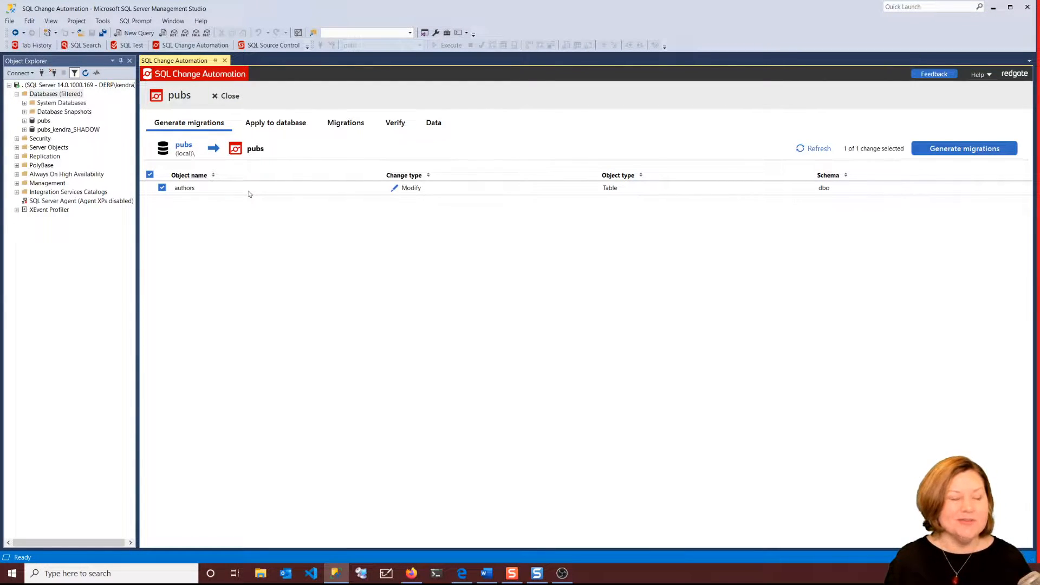
Show the differences for the pending authors table change between the database and the project.
click(249, 191)
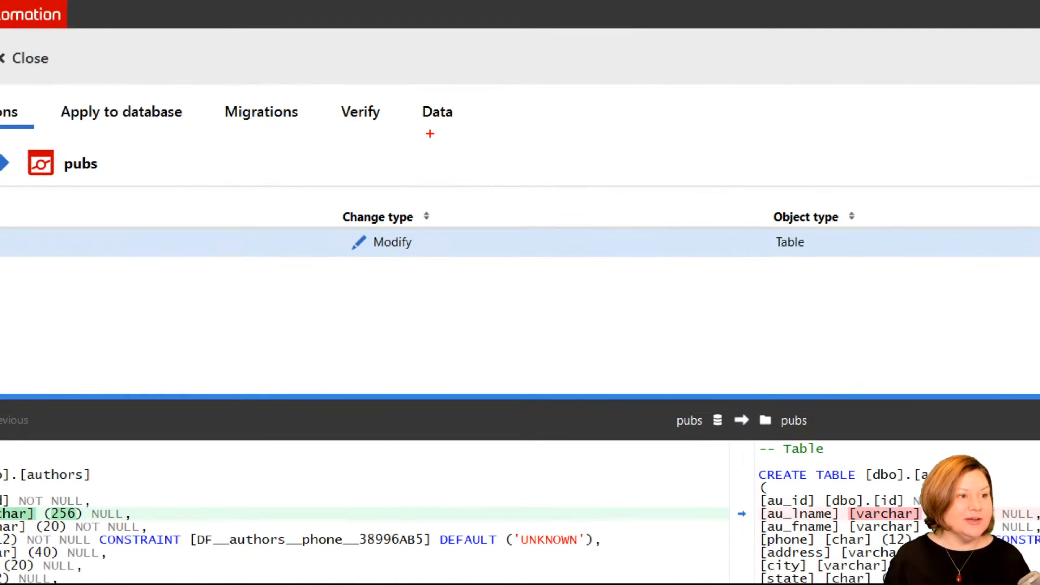
mouse_move(390, 126)
mouse_down()
mouse_move(497, 115)
mouse_move(397, 81)
mouse_move(385, 126)
mouse_move(403, 139)
mouse_move(464, 127)
mouse_up()
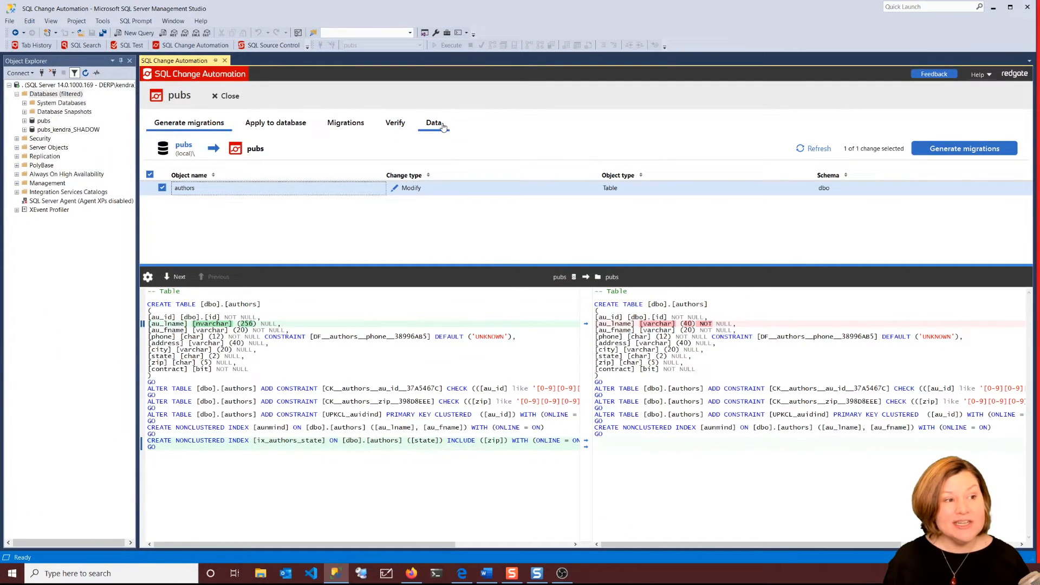
Open the project's static data settings and examine which pubs tables are available to add and which lack a primary key.
click(437, 112)
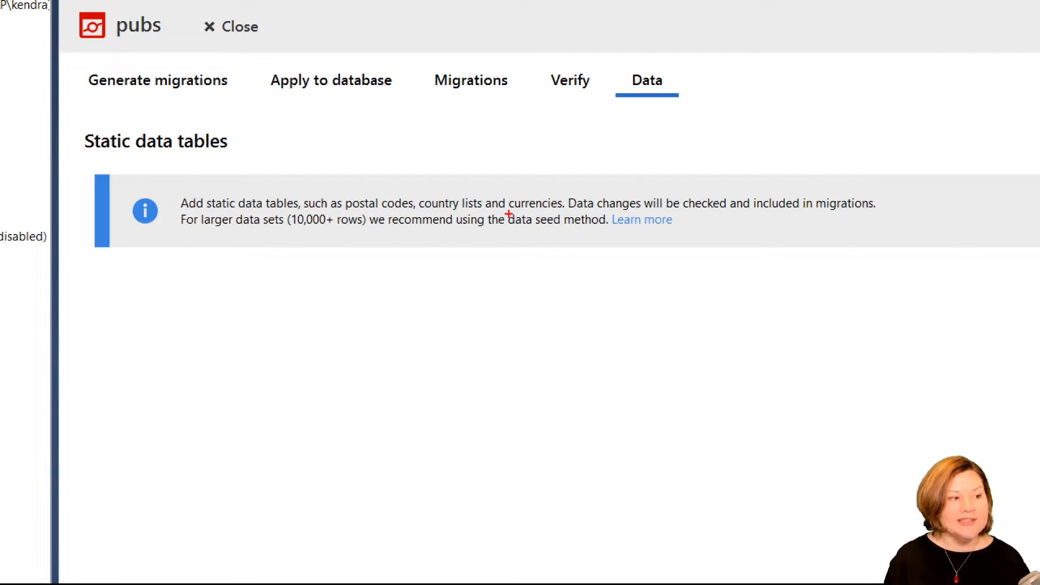
mouse_move(621, 106)
mouse_down()
mouse_move(655, 115)
mouse_move(687, 108)
mouse_up()
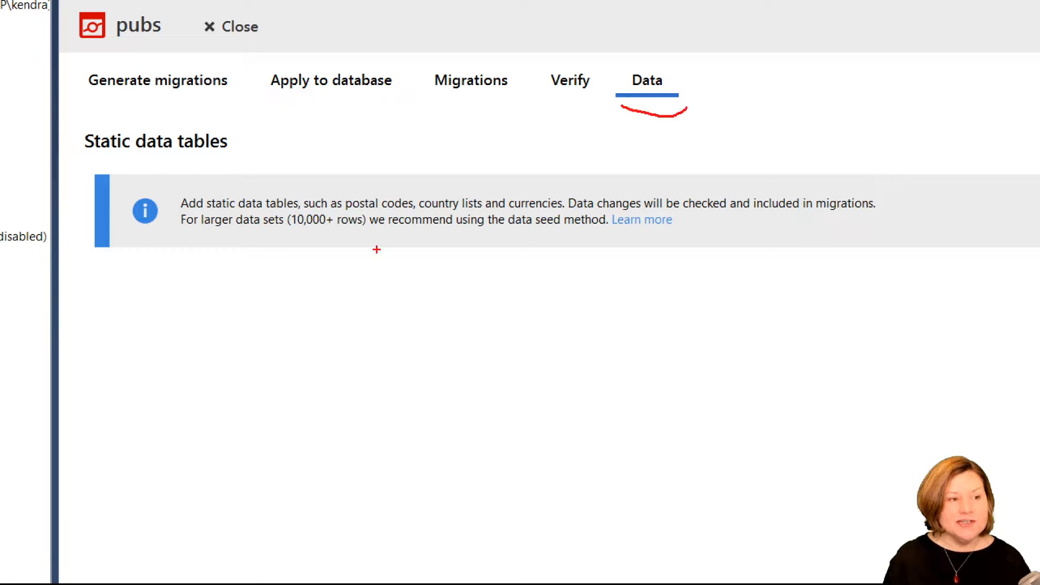
mouse_move(410, 161)
mouse_down()
mouse_move(427, 201)
mouse_move(410, 189)
mouse_move(444, 180)
mouse_up()
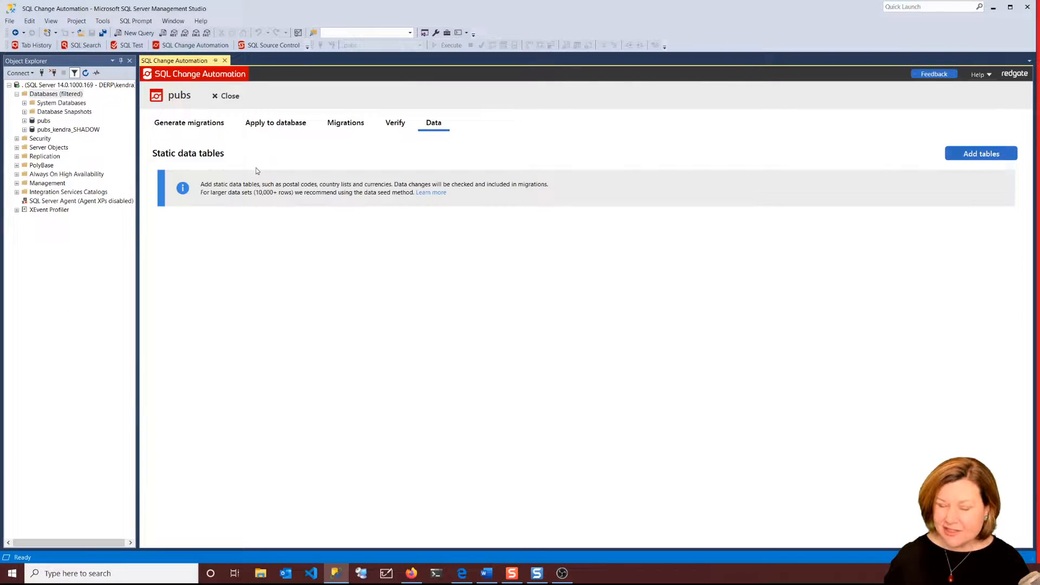
click(966, 156)
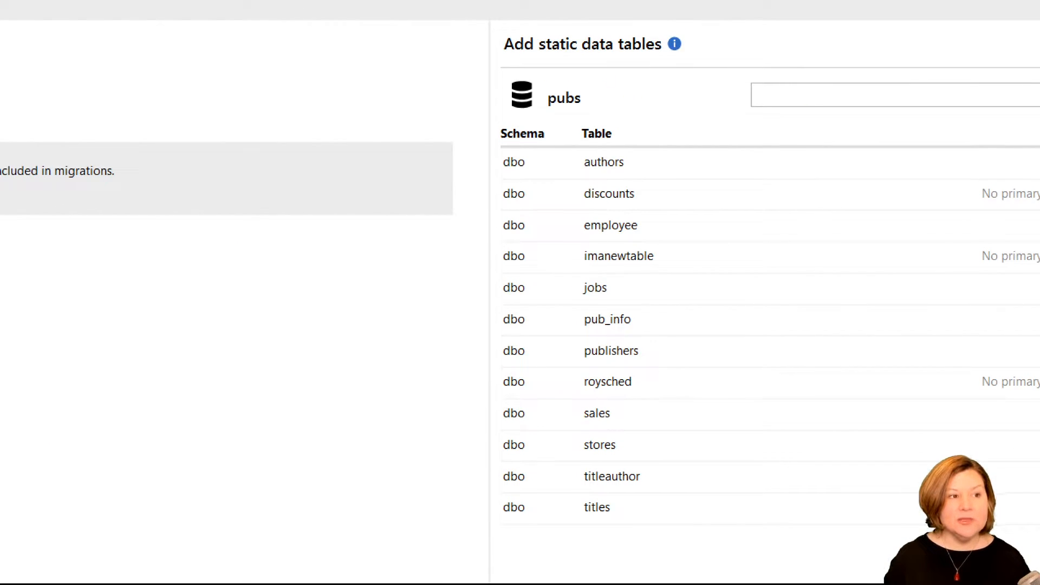
mouse_move(530, 20)
mouse_down()
mouse_move(445, 81)
mouse_move(421, 229)
mouse_move(464, 374)
mouse_move(463, 568)
mouse_up()
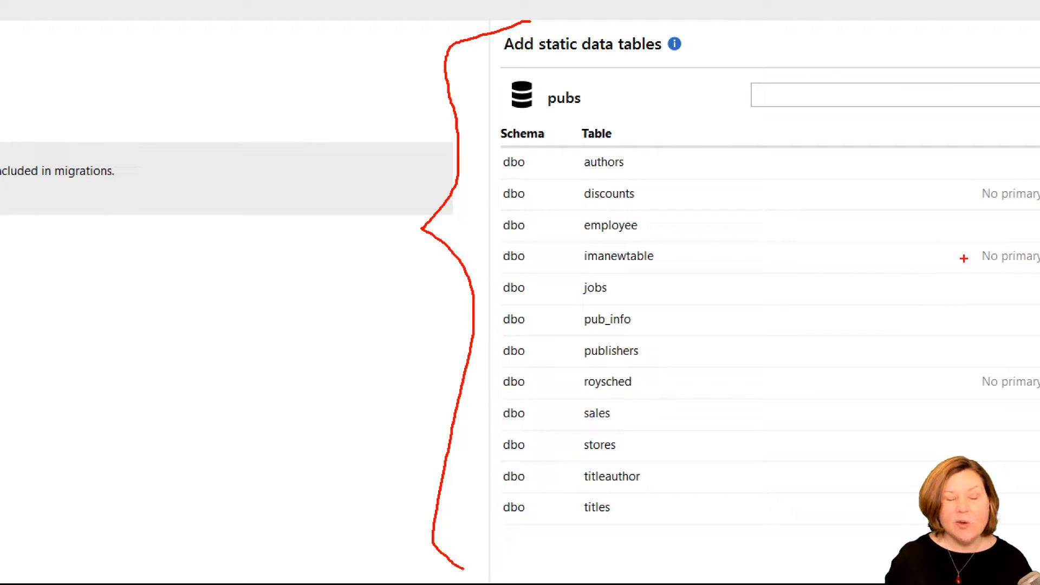
drag(1033, 227, 1017, 228)
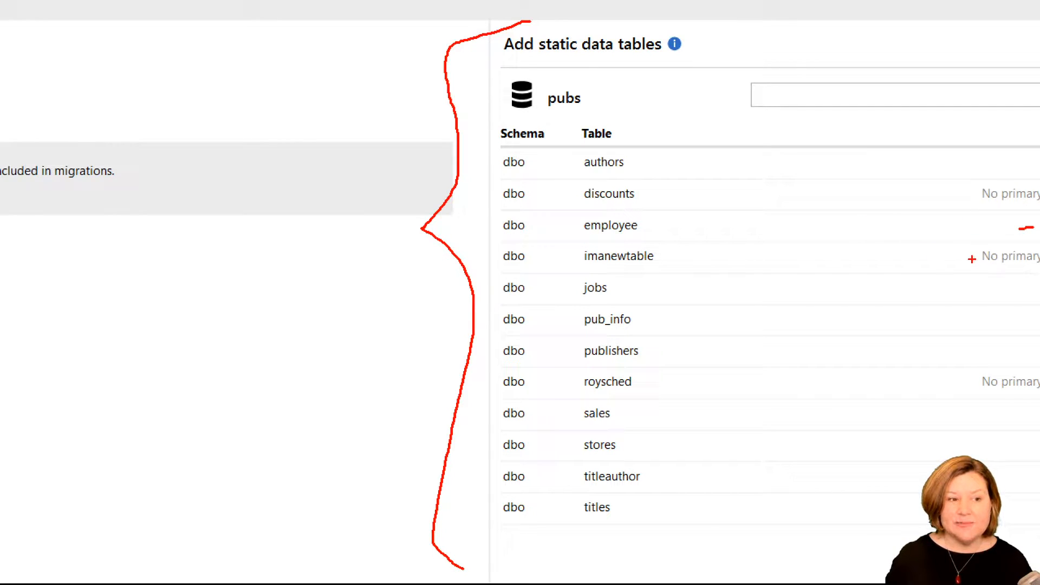
drag(973, 257, 917, 265)
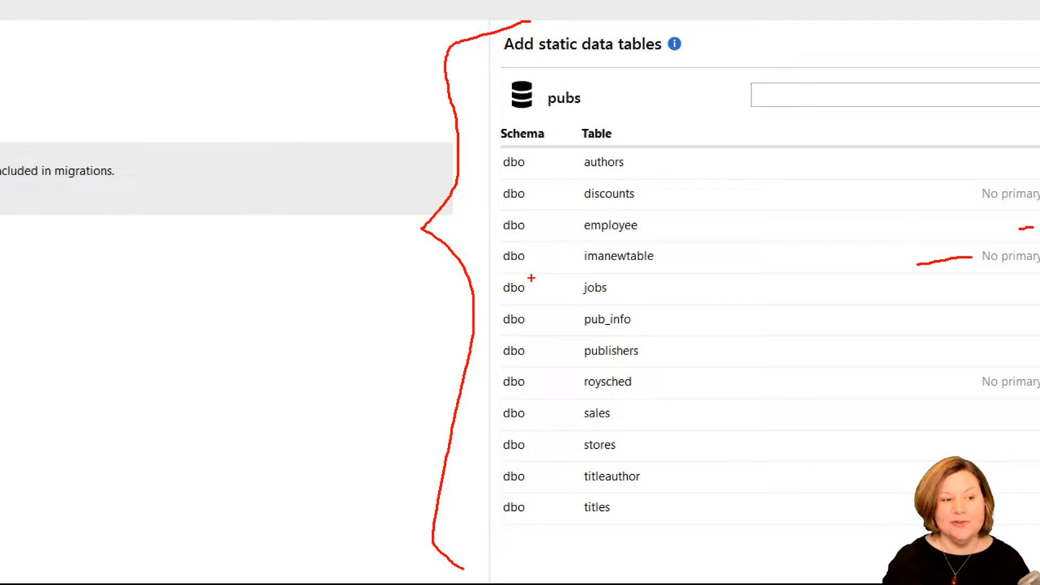
drag(657, 253, 694, 250)
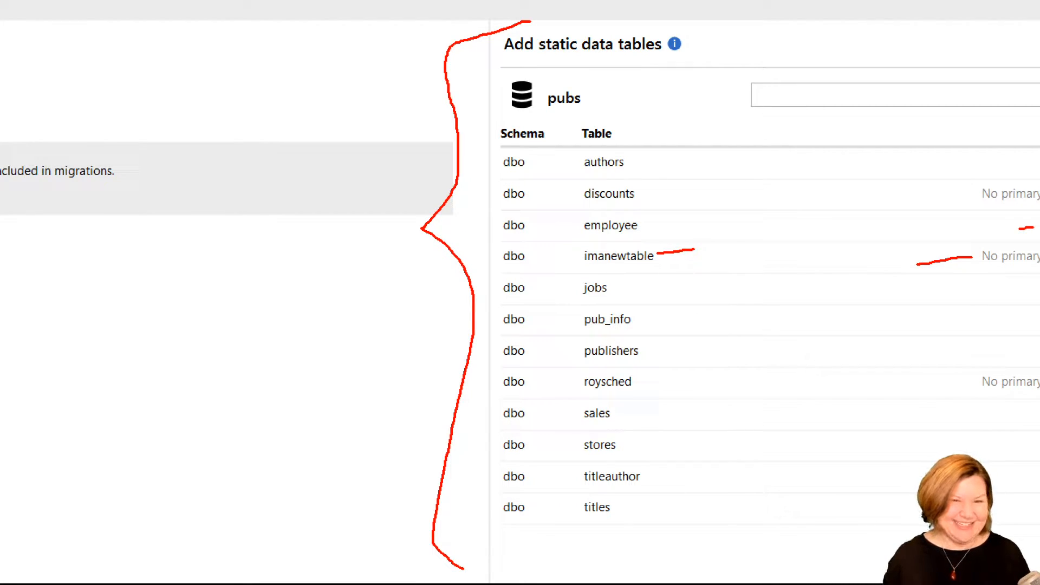
drag(659, 194, 771, 190)
drag(983, 383, 939, 384)
key(Escape)
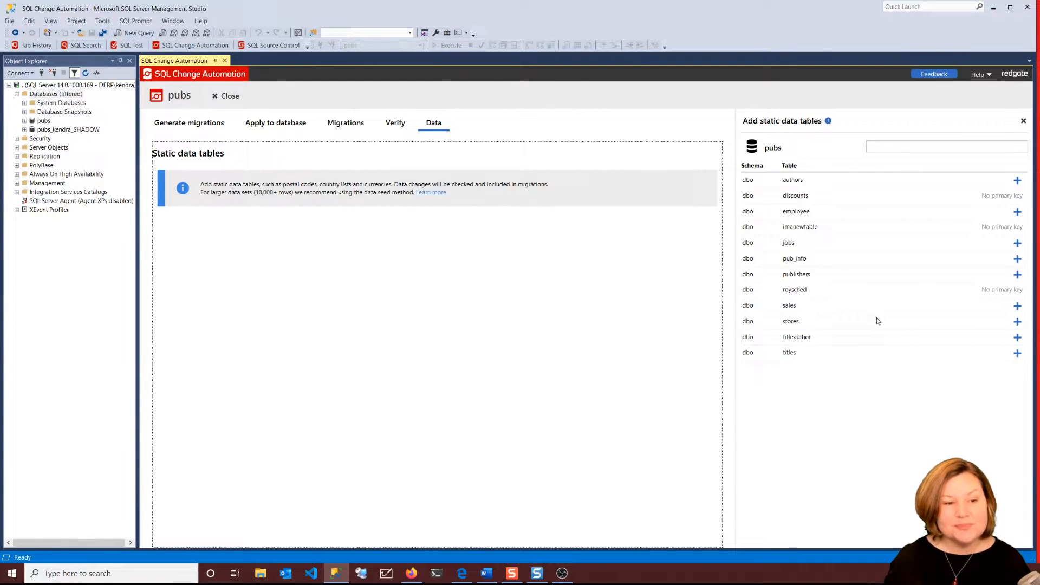
Try adding dbo.stores as a static data table without its zip and stor_name columns, and remove the table again.
click(813, 325)
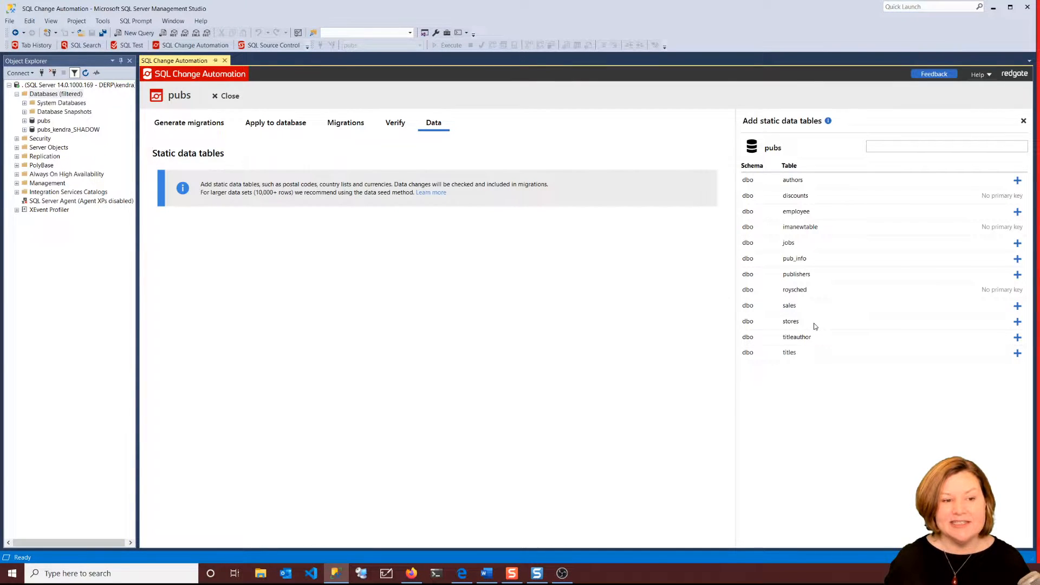
click(1017, 322)
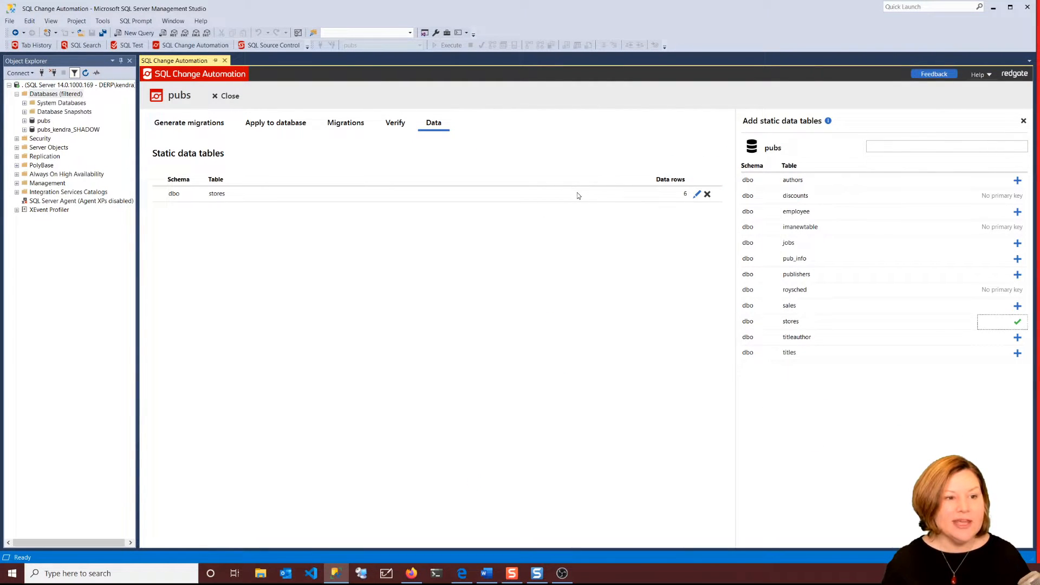
click(698, 196)
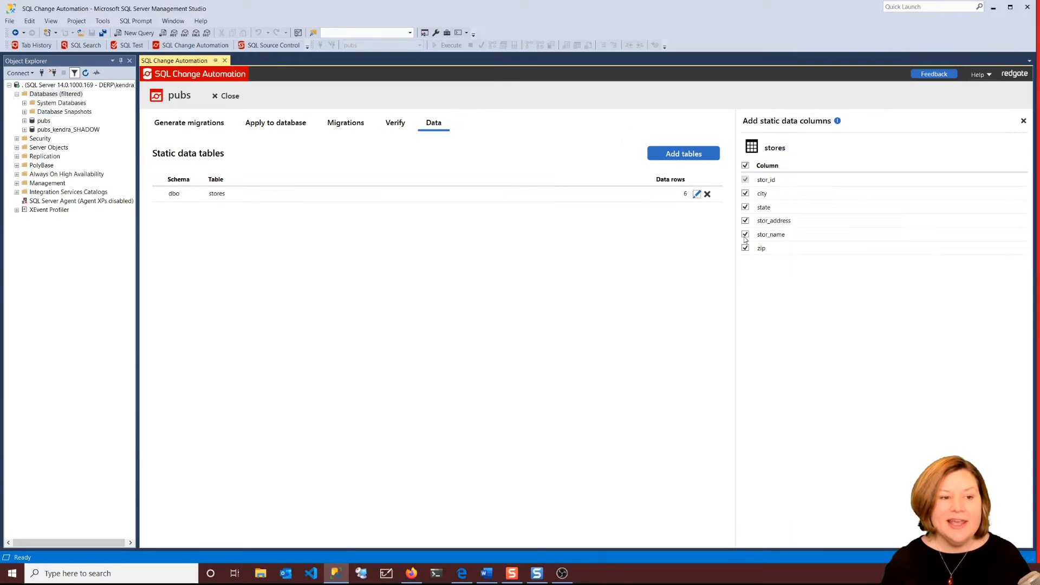
click(745, 248)
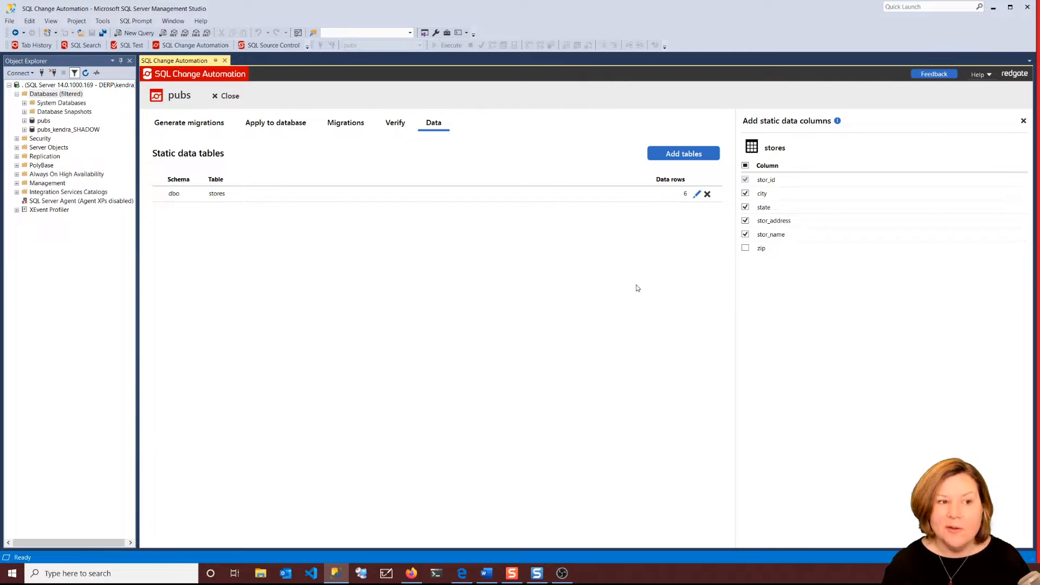
click(745, 234)
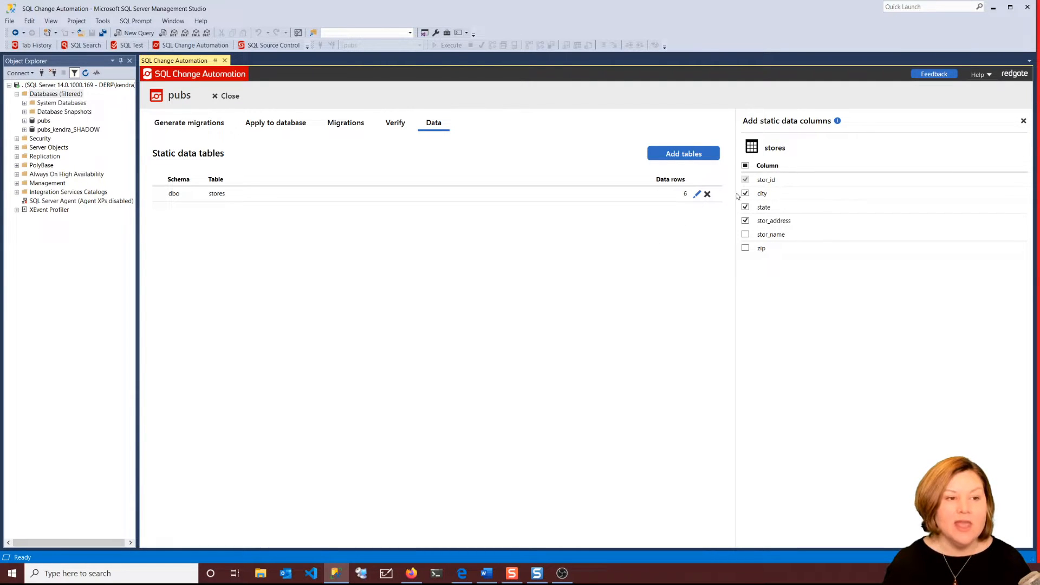
click(707, 194)
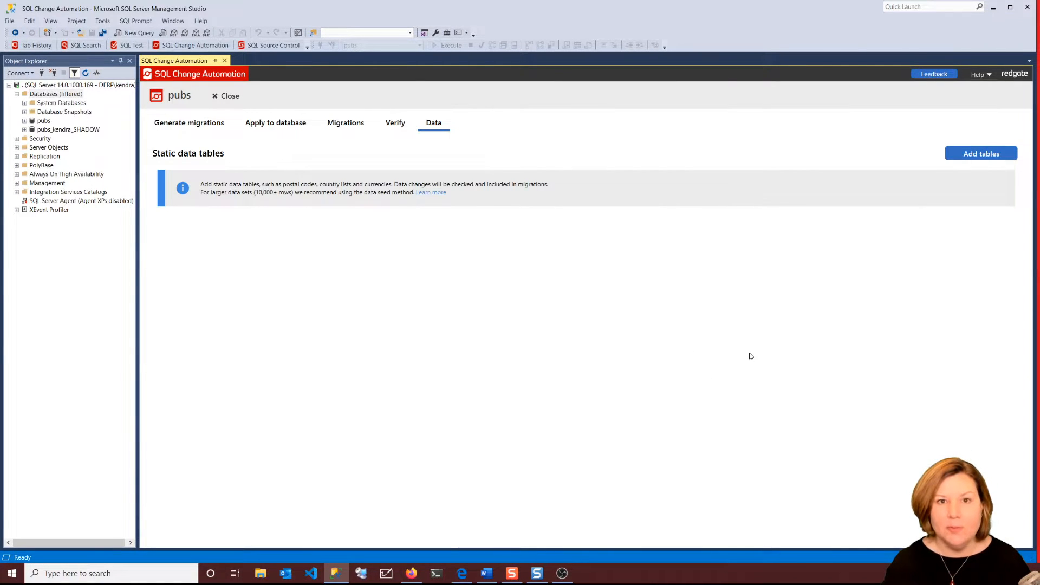
Add dbo.stores as a static data table and exclude its stor_name, zip and stor_address columns.
click(981, 155)
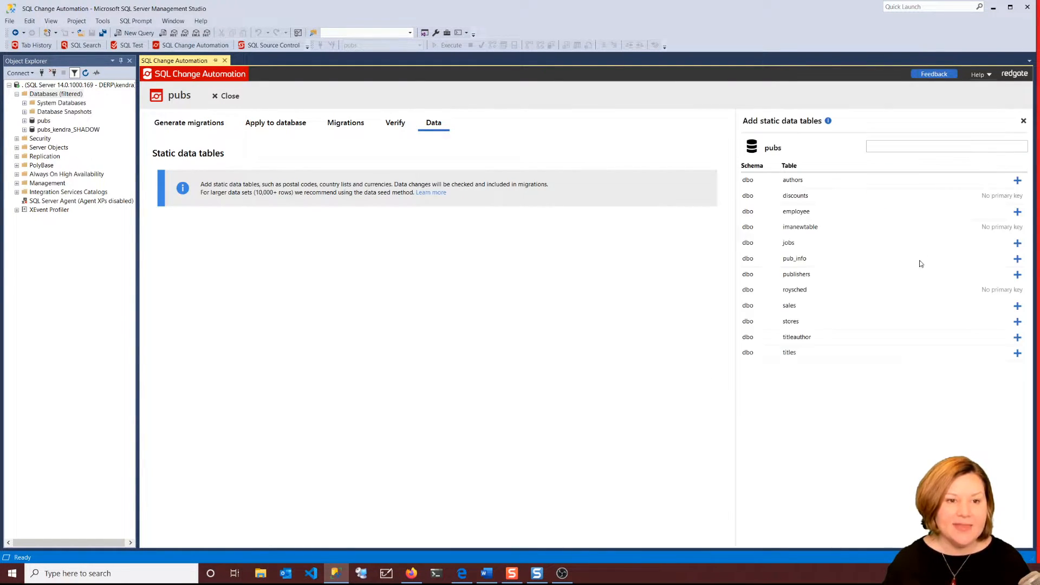
click(1017, 322)
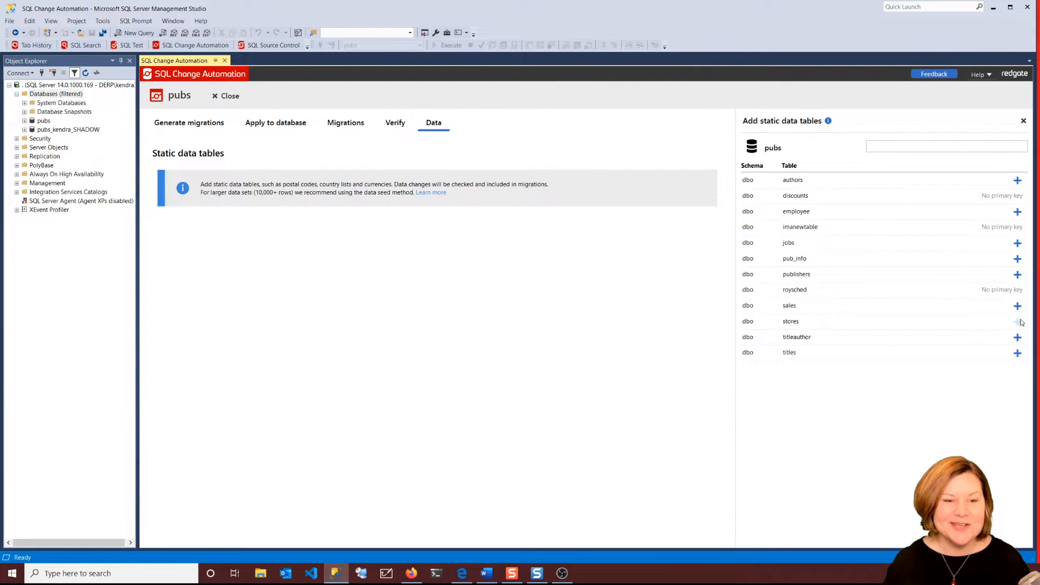
click(695, 195)
click(745, 234)
click(745, 248)
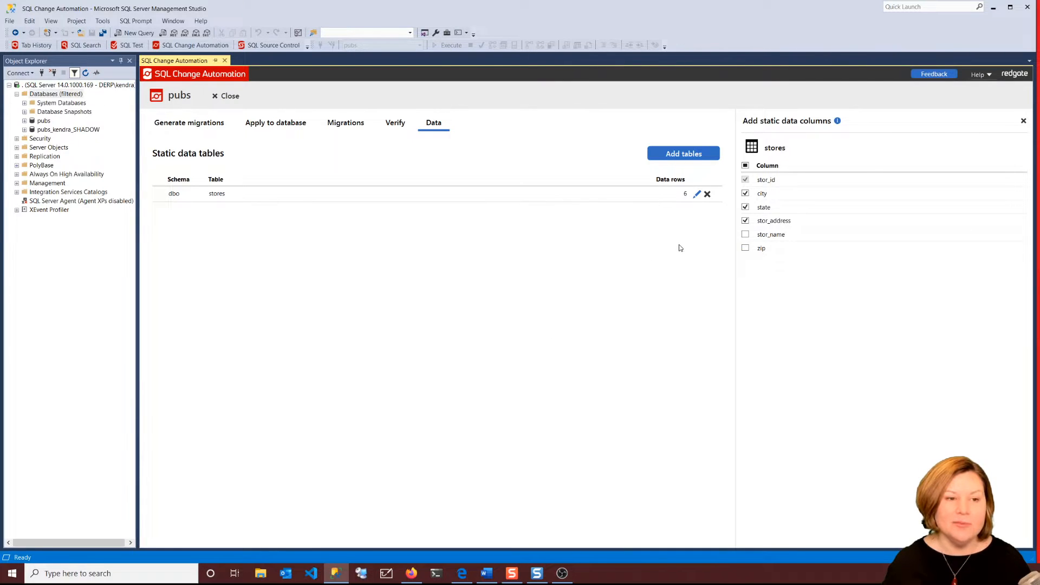
click(745, 221)
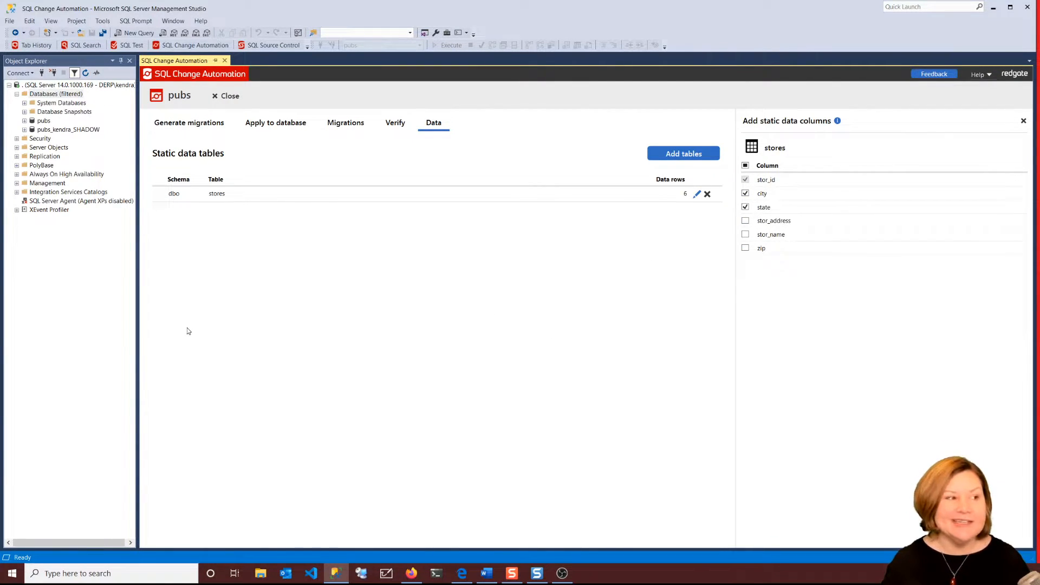
Return to the pending migration changes and examine the stores data rows compared between the database and the project.
click(210, 125)
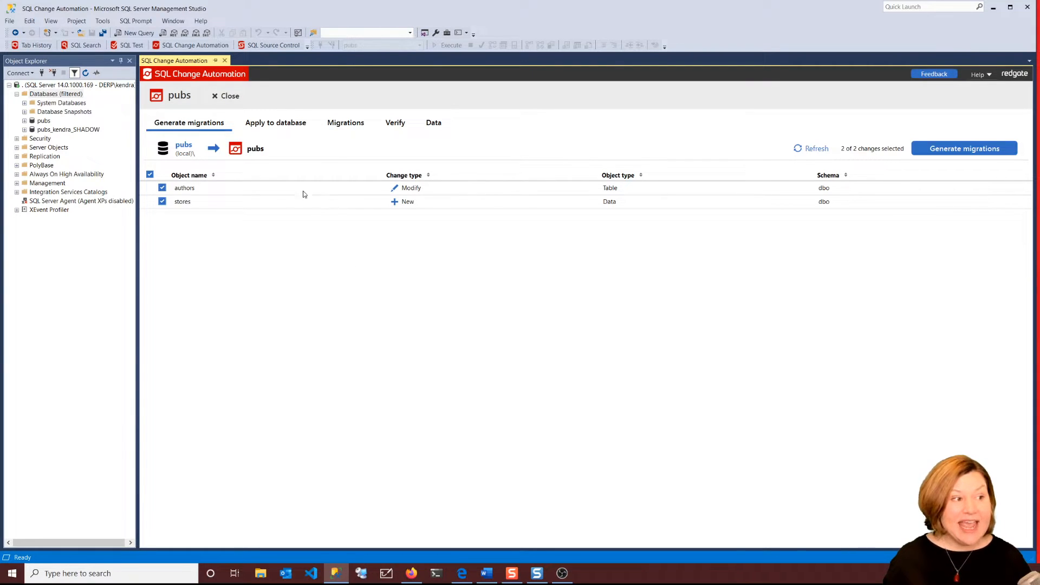
click(345, 204)
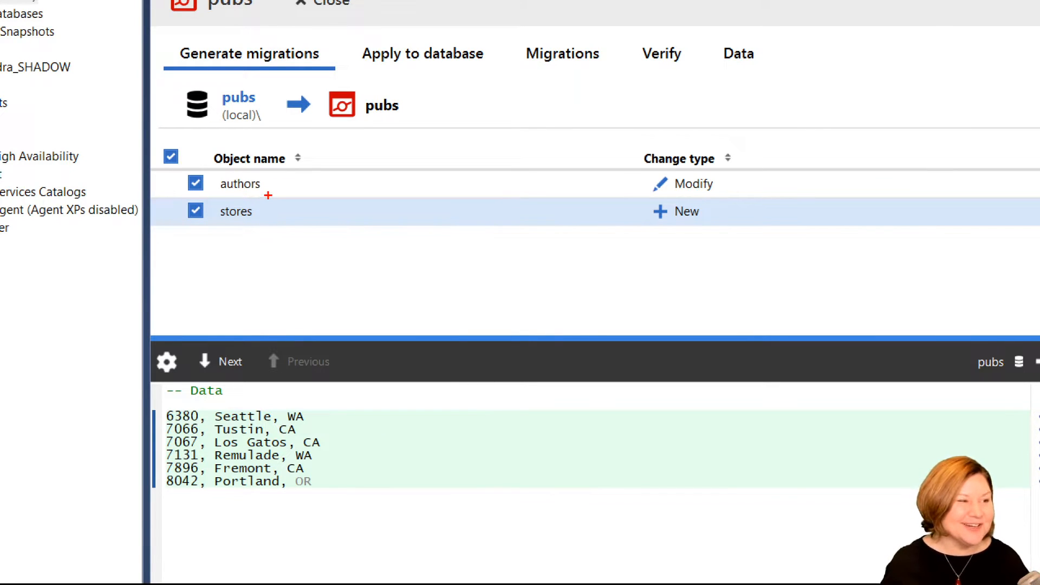
mouse_move(275, 186)
mouse_down()
mouse_move(309, 190)
mouse_move(325, 206)
mouse_up()
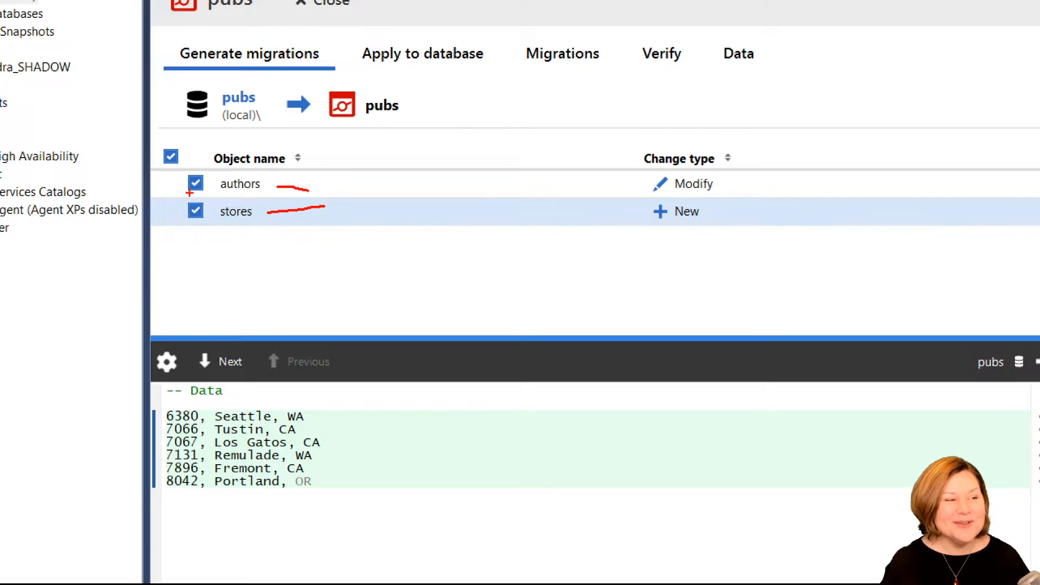
mouse_move(240, 202)
mouse_down()
mouse_move(184, 202)
mouse_move(208, 262)
mouse_move(254, 200)
mouse_move(243, 194)
mouse_up()
mouse_move(680, 198)
mouse_down()
mouse_move(605, 231)
mouse_move(755, 209)
mouse_move(680, 191)
mouse_up()
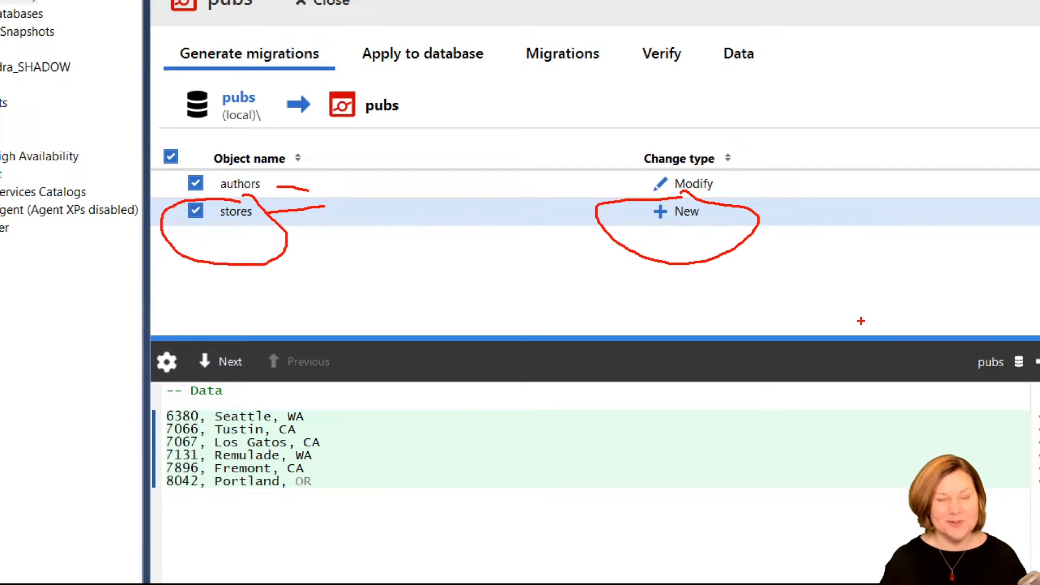
mouse_move(320, 401)
mouse_down()
mouse_move(345, 426)
mouse_move(345, 457)
mouse_move(366, 490)
mouse_move(351, 497)
mouse_up()
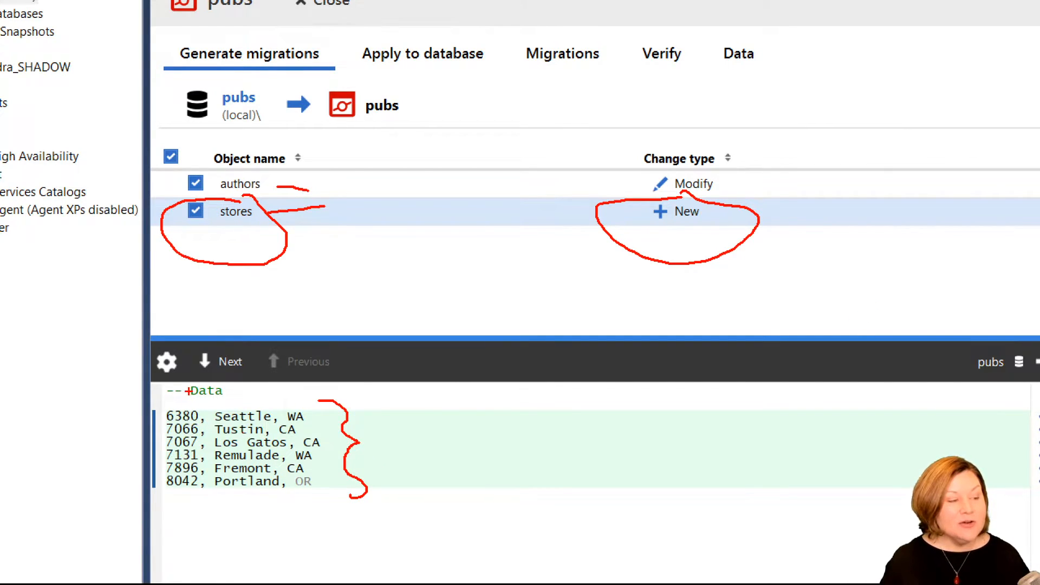
mouse_move(187, 403)
mouse_down()
mouse_move(213, 391)
mouse_move(259, 410)
mouse_move(282, 396)
mouse_up()
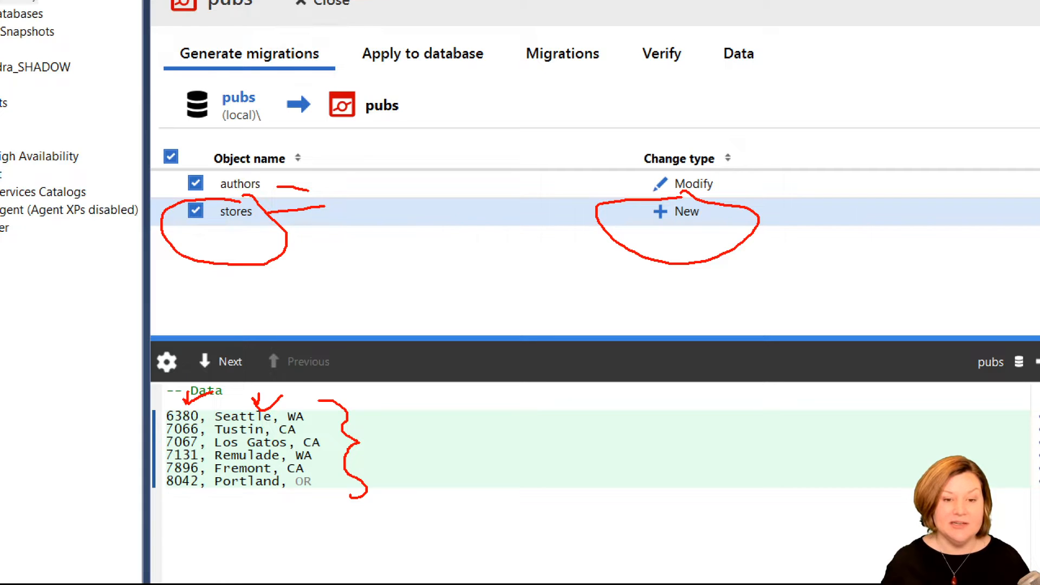
mouse_move(1037, 351)
mouse_down()
mouse_move(792, 463)
mouse_move(1036, 573)
mouse_up()
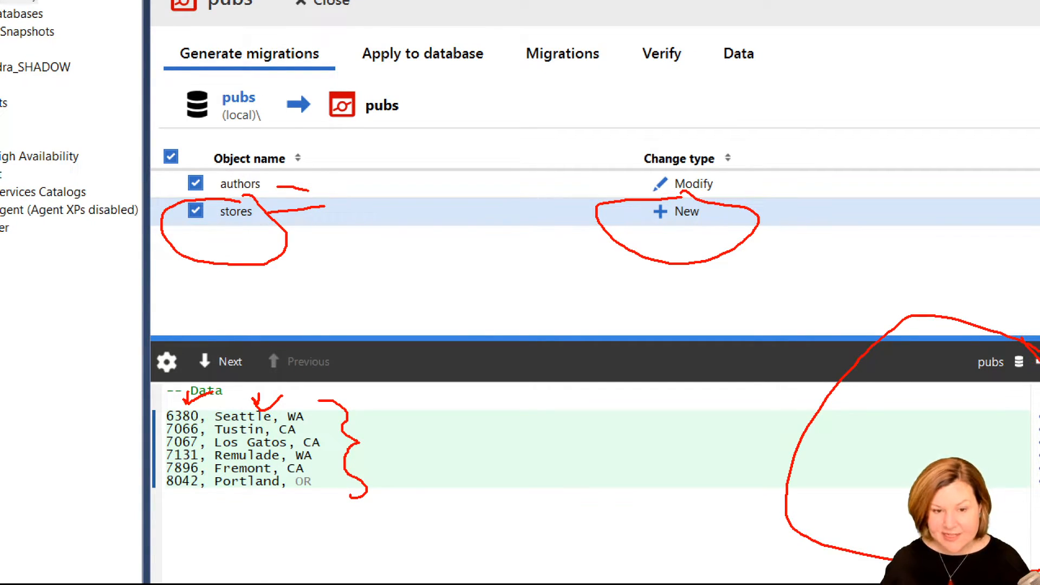
drag(1038, 382, 1038, 468)
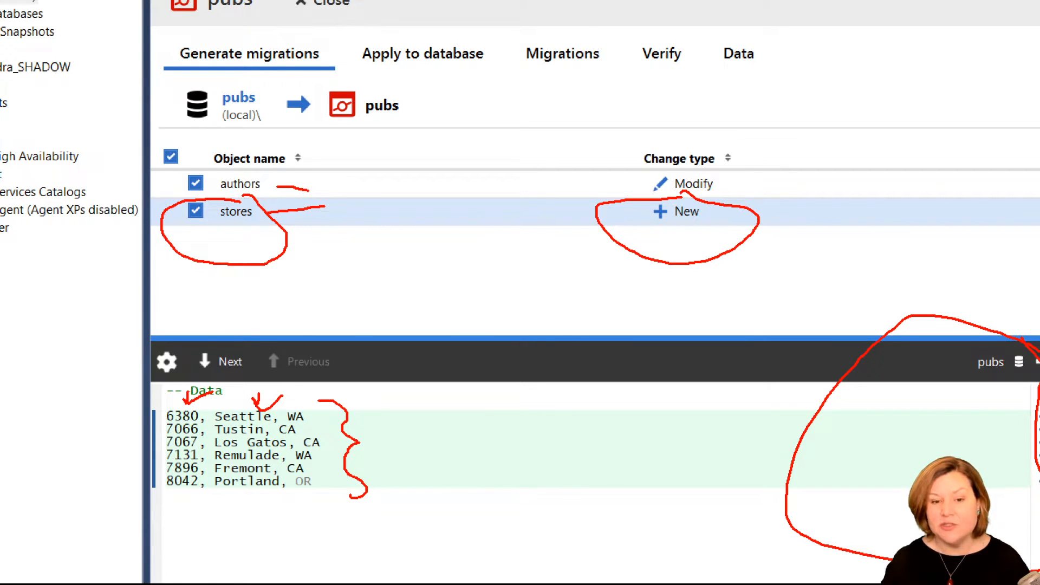
key(Escape)
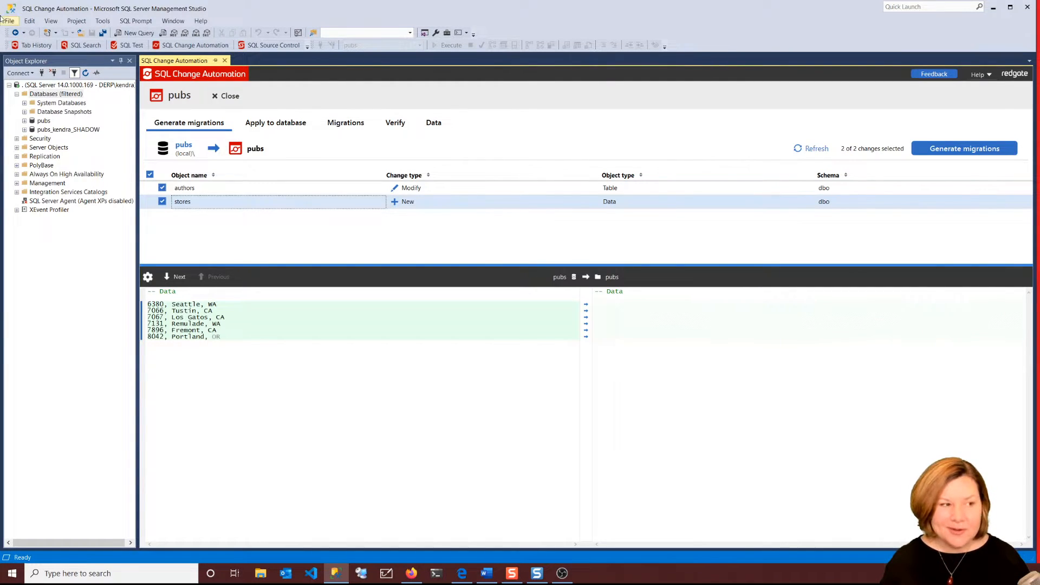
Compare the authors table definition between the database and the project, focusing on the ix_authors_state index and its ONLINE = ON option.
click(262, 190)
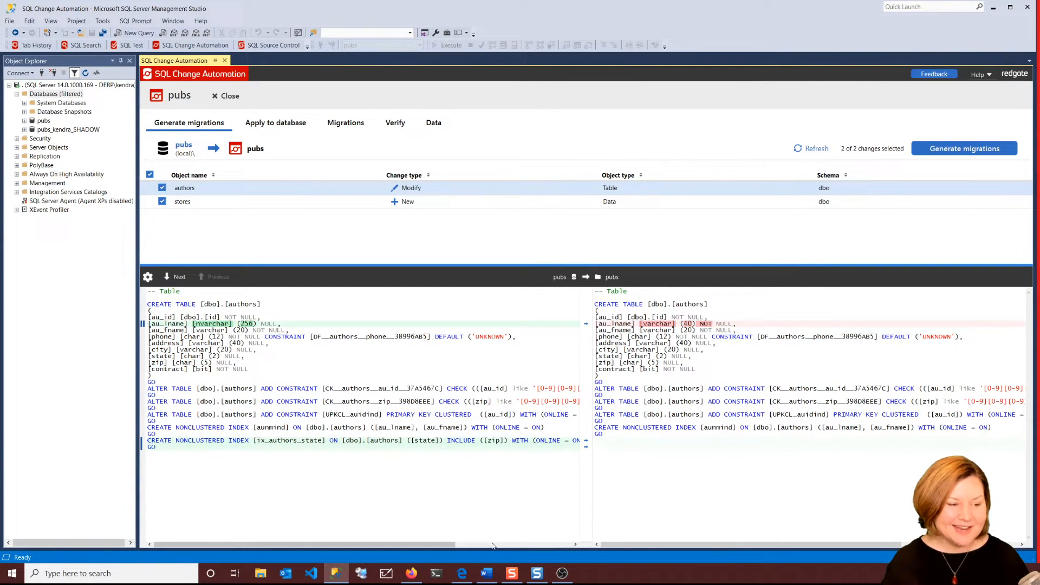
click(122, 61)
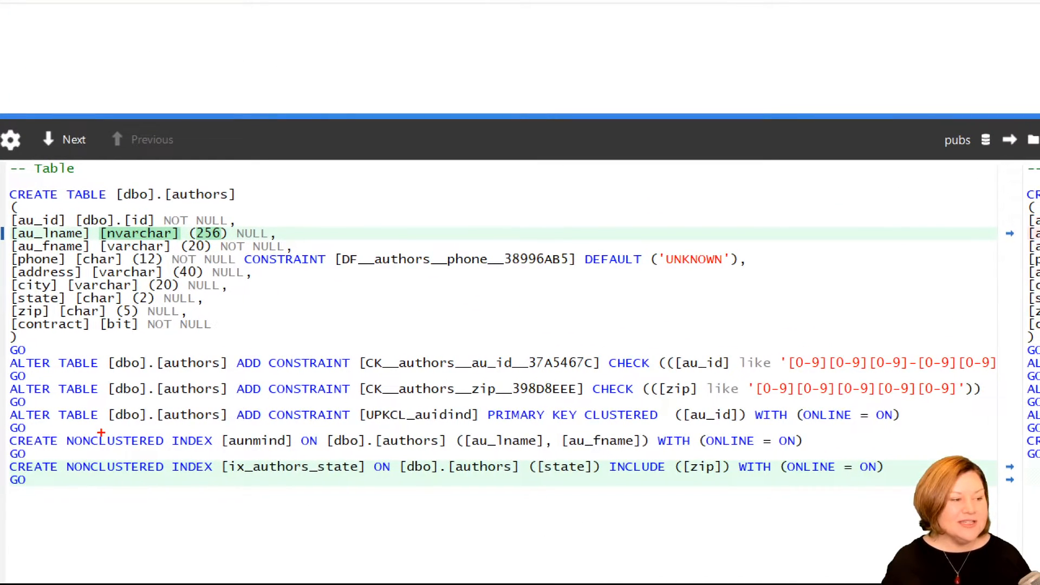
drag(93, 482, 250, 479)
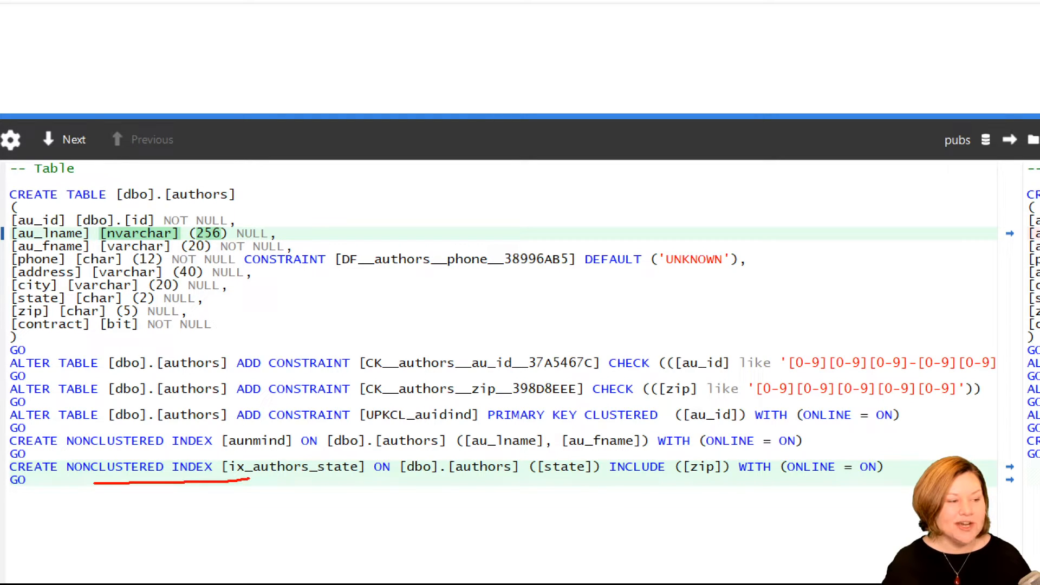
mouse_move(775, 485)
mouse_down()
mouse_move(885, 476)
mouse_move(764, 440)
mouse_move(733, 470)
mouse_move(777, 487)
mouse_up()
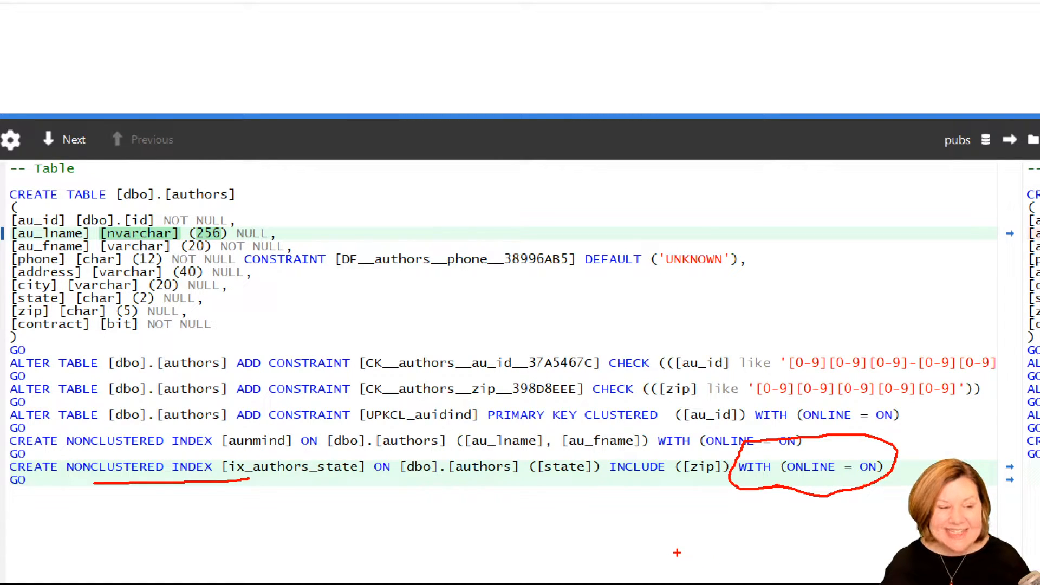
key(Escape)
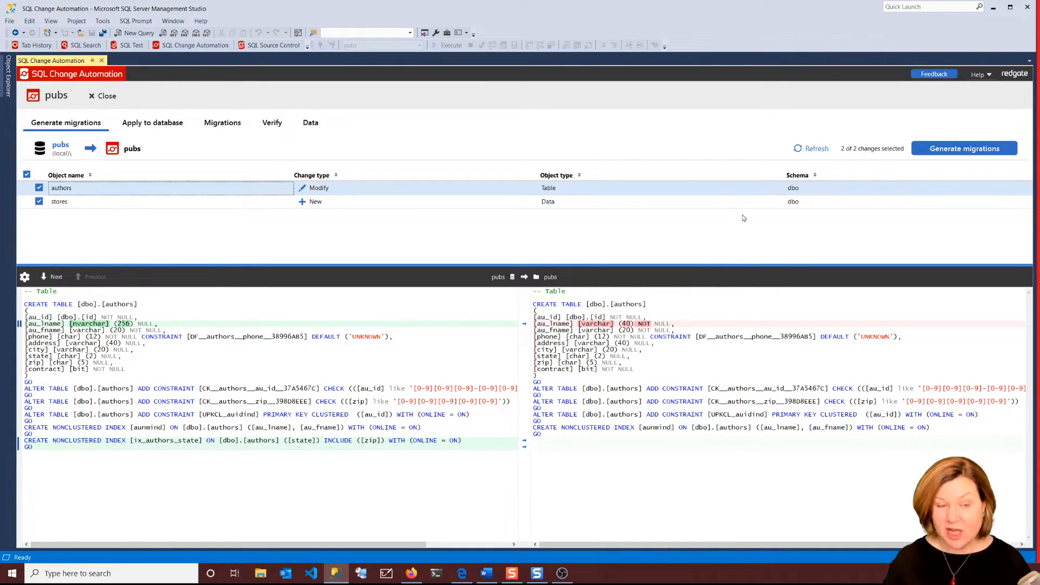
Generate a migration from the selected authors and stores changes and highlight the two index creation statements in the resulting script.
click(941, 147)
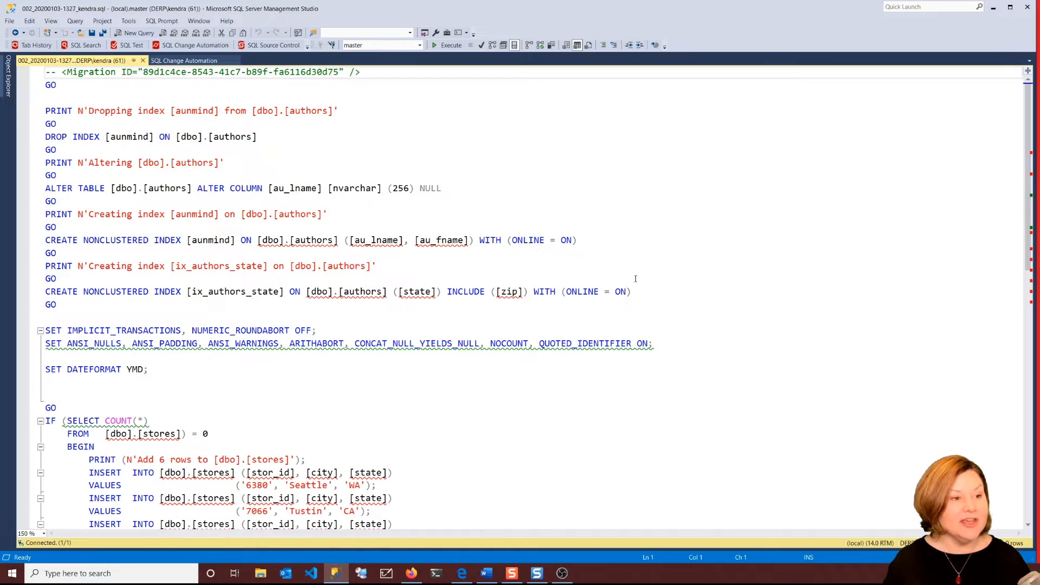
drag(108, 304, 45, 240)
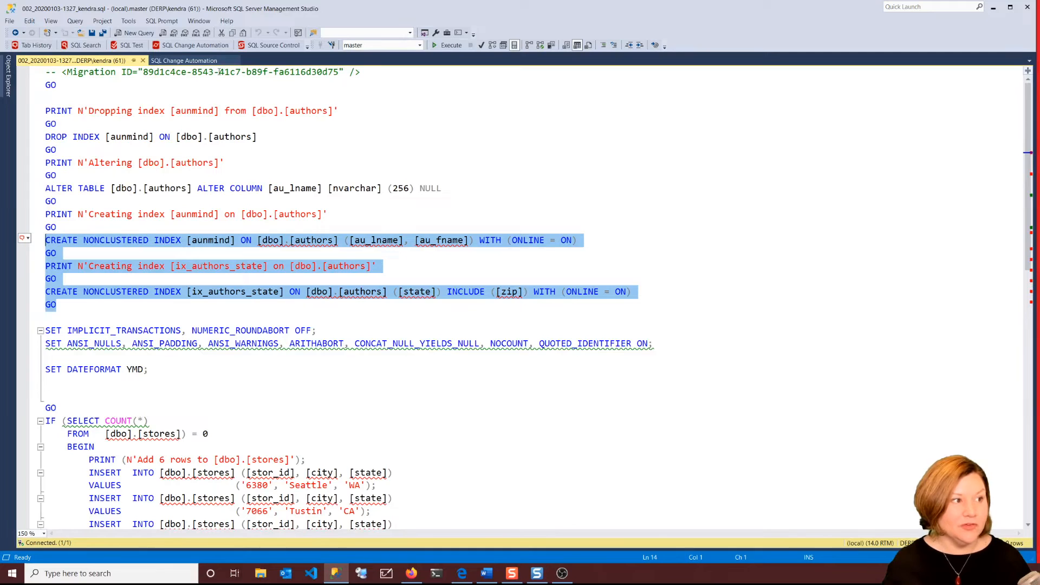
Show the project's migration scripts, open the pubs project folder in File Explorer, and select pubs.sqlproj.
click(187, 61)
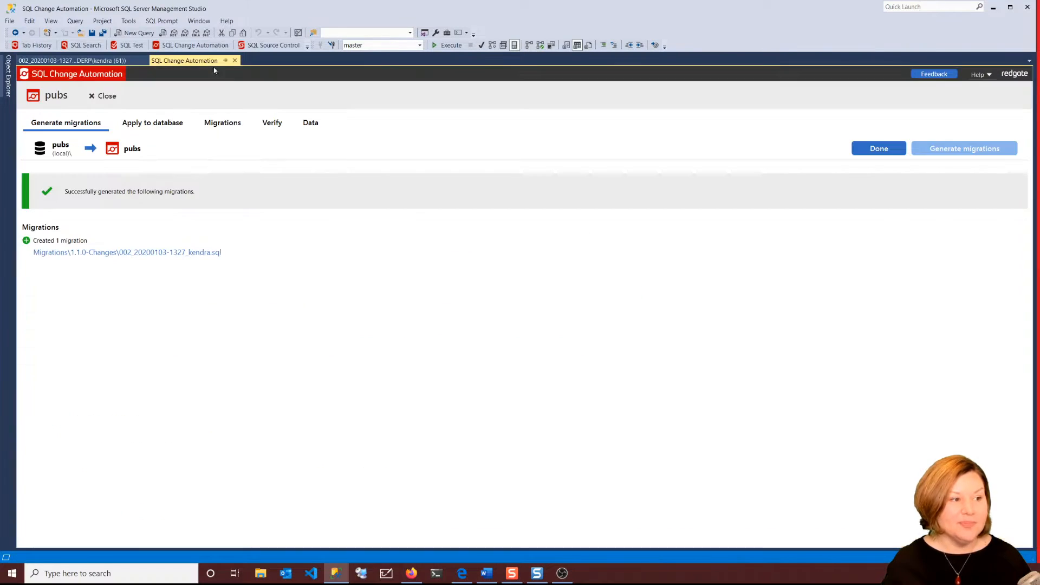
click(222, 124)
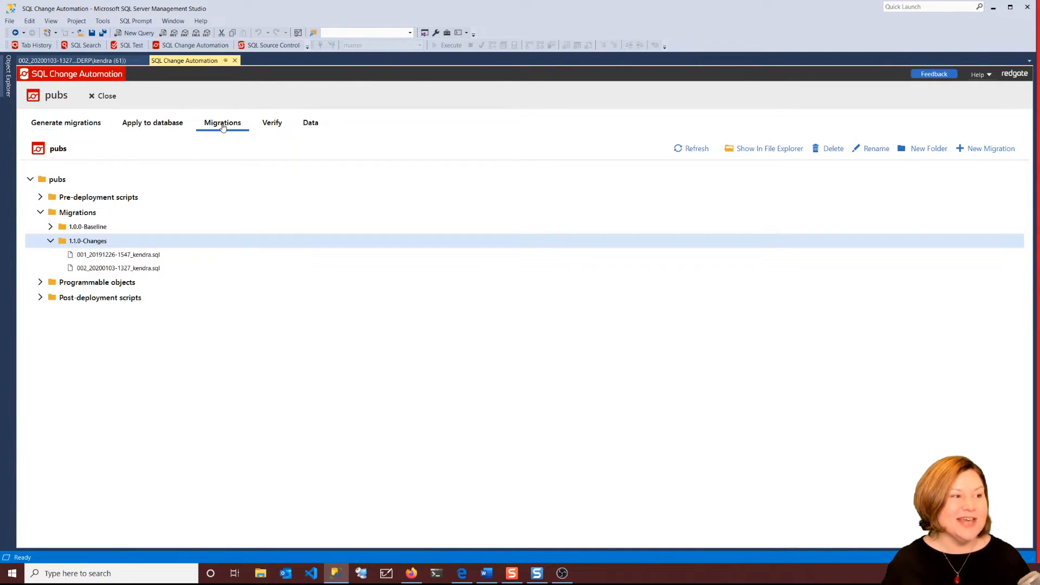
right_click(54, 179)
click(72, 182)
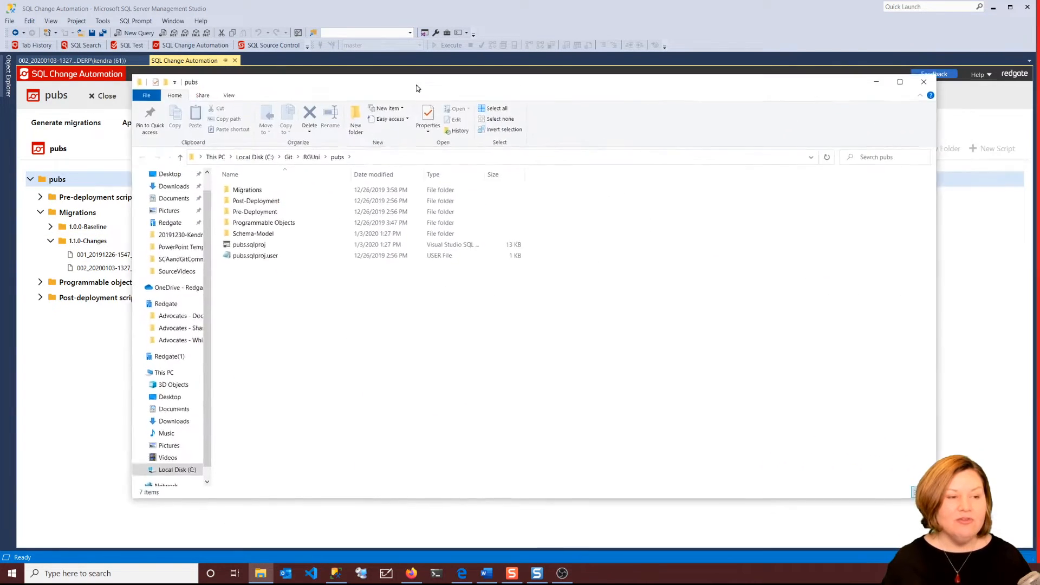
drag(417, 88, 410, 71)
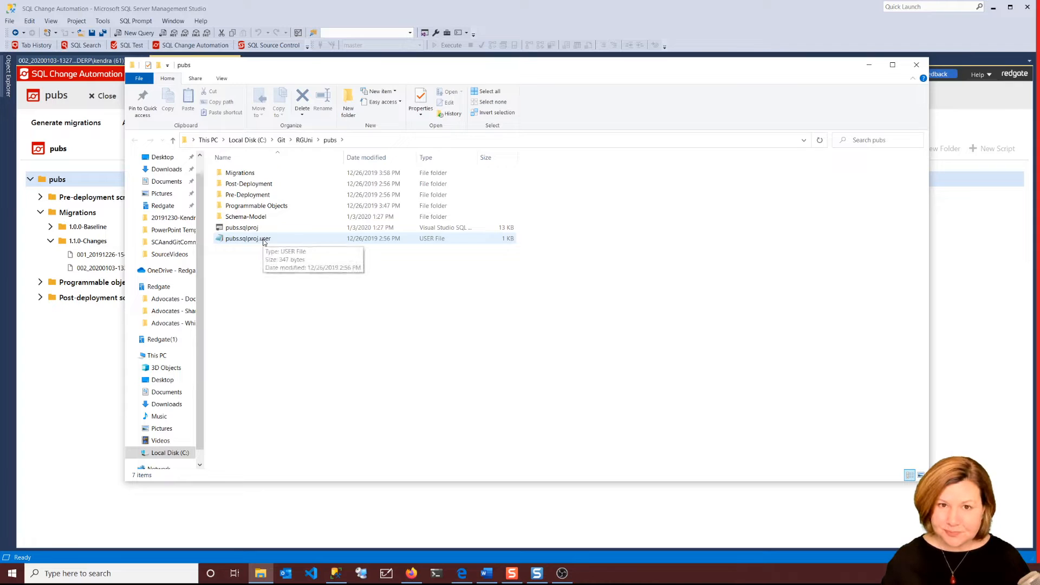
click(257, 230)
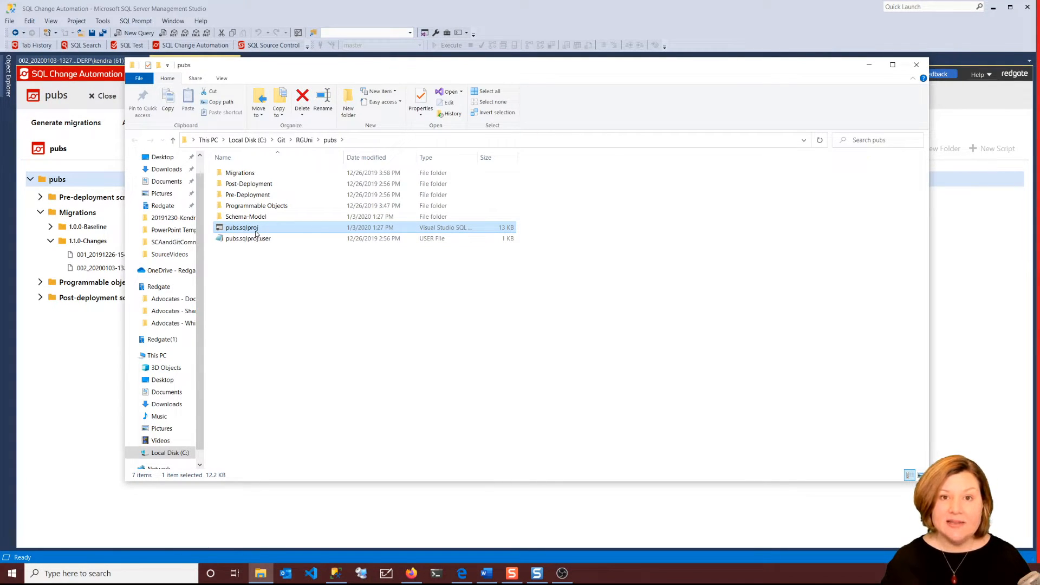
Close the pubs project and its SQL Change Automation window, leaving the migration script open.
click(104, 99)
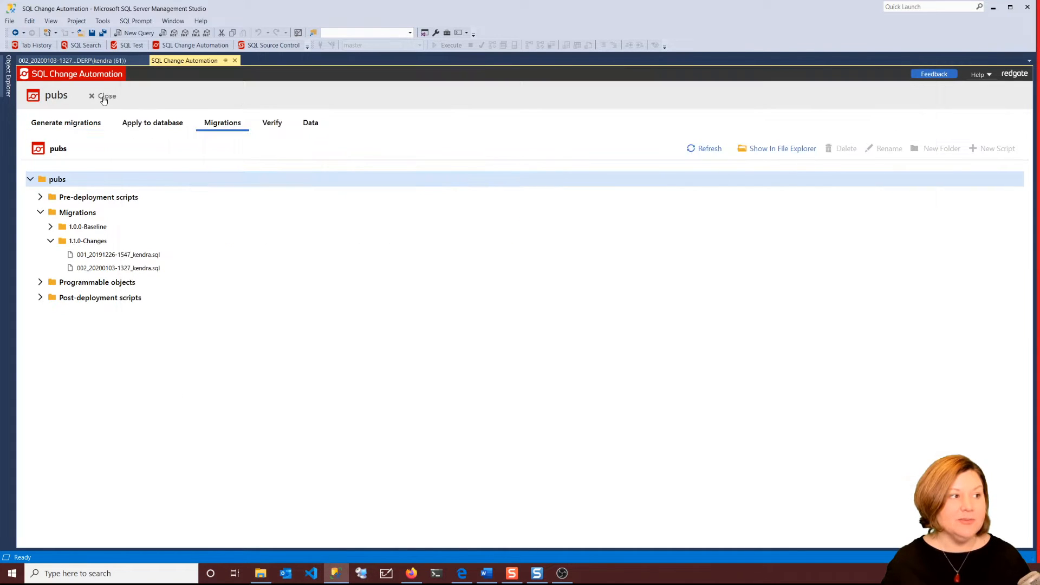
click(104, 99)
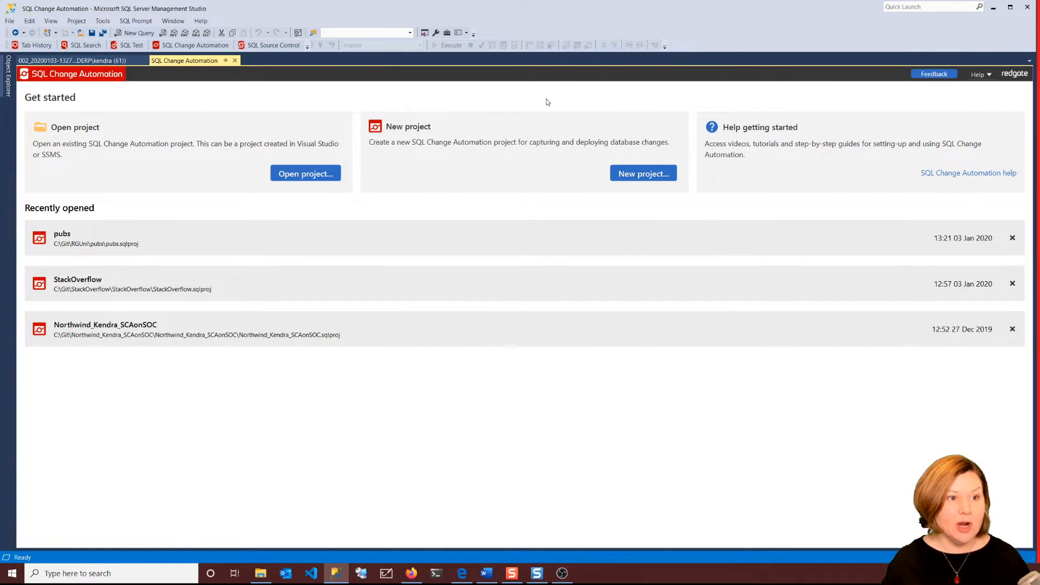
click(236, 60)
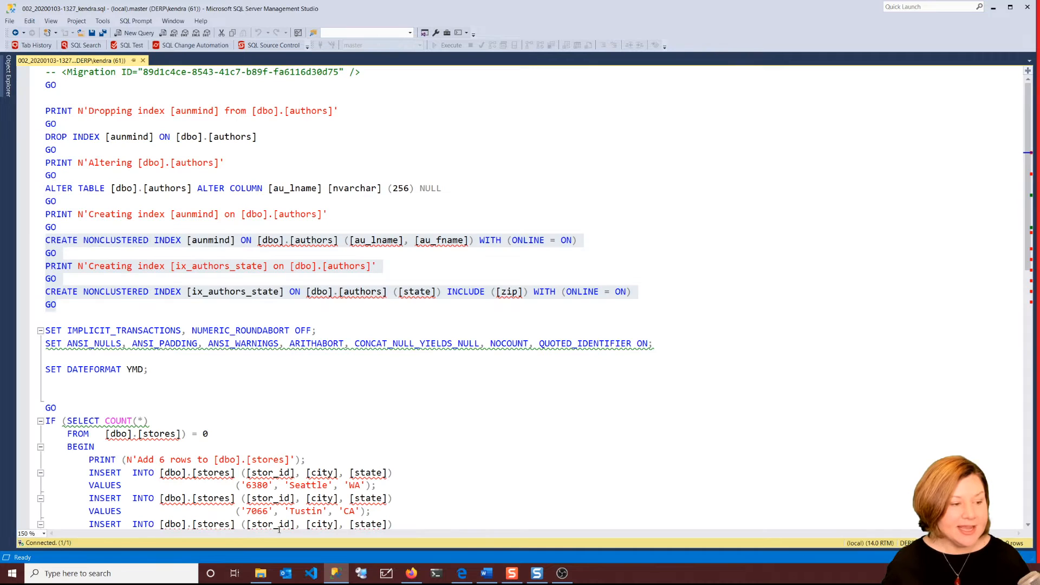
Switch to File Explorer, open pubs.sqlproj in Visual Studio Code, and maximize the editor window.
key(alt+Tab)
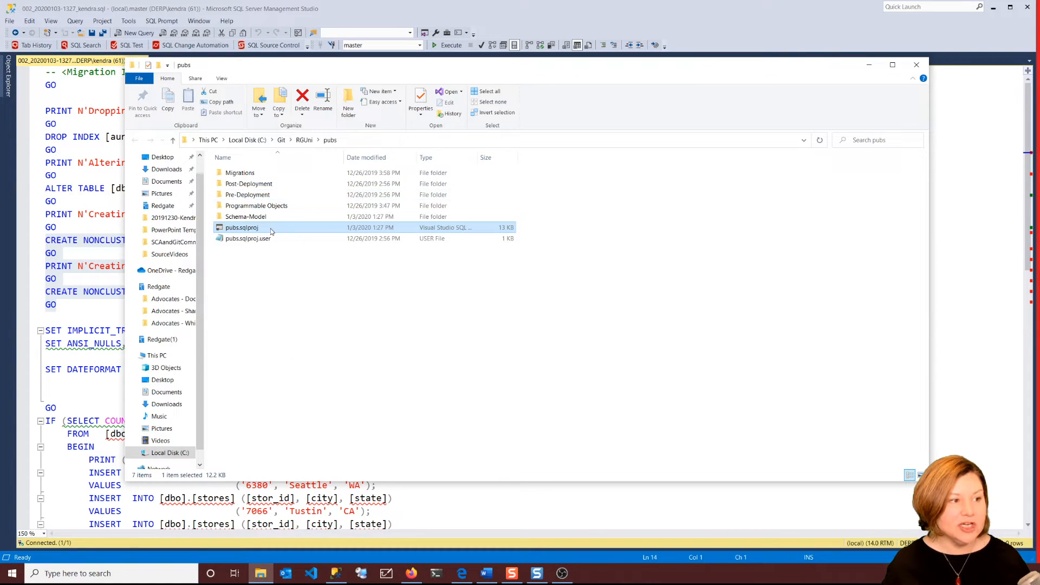
right_click(270, 228)
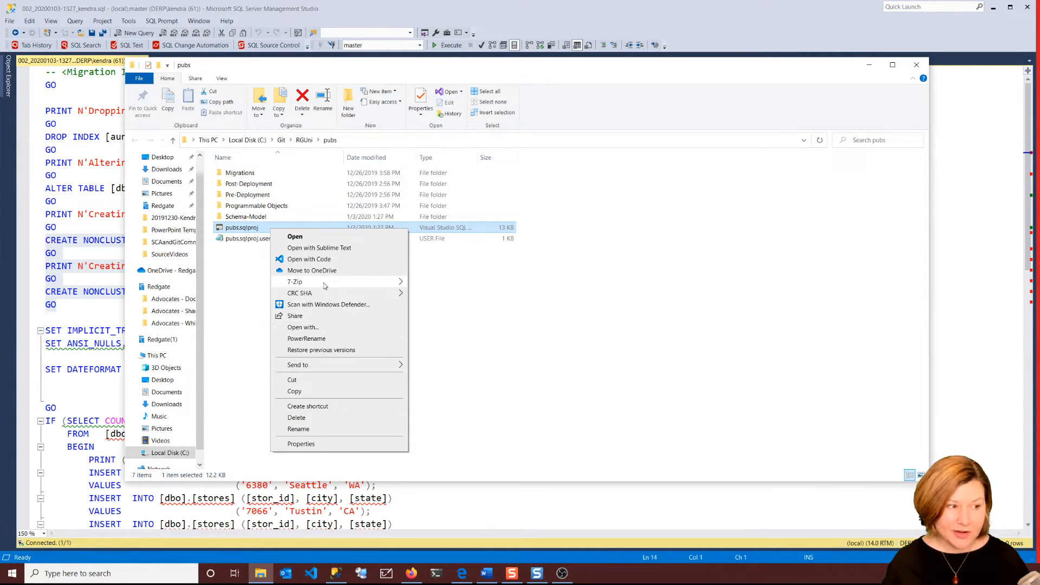
mouse_move(323, 284)
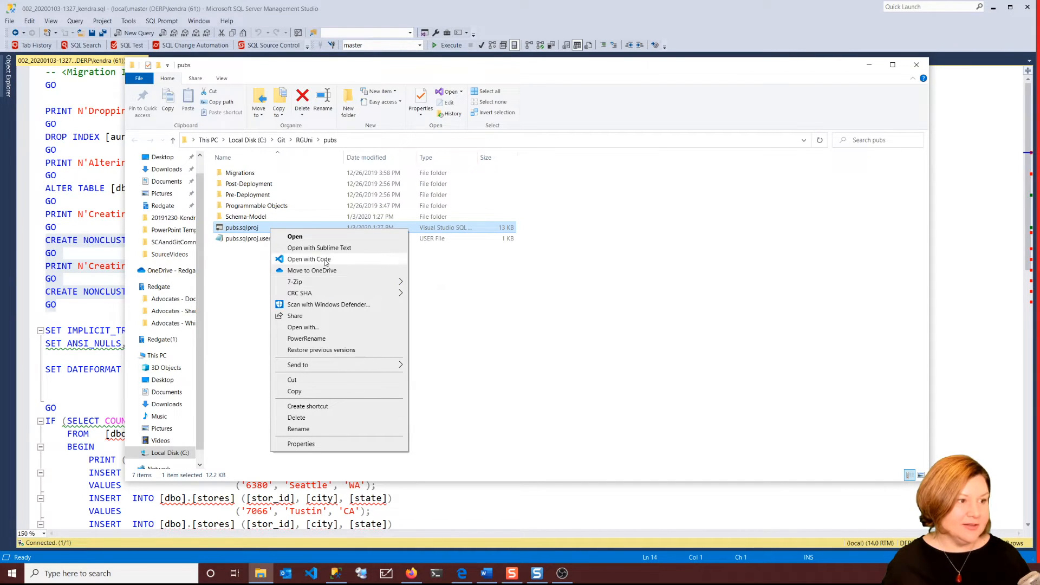
click(324, 259)
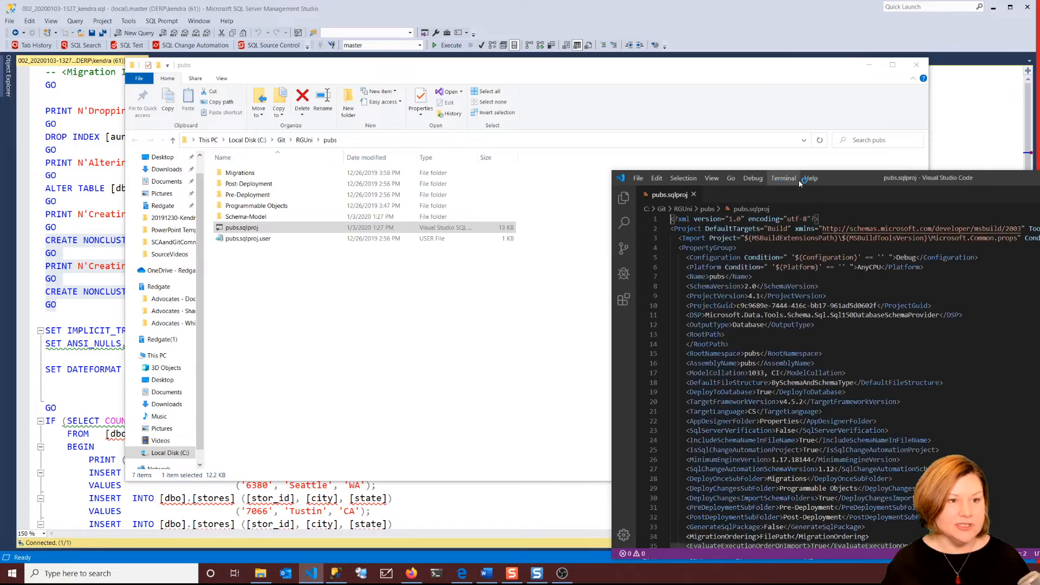
drag(839, 178, 362, 11)
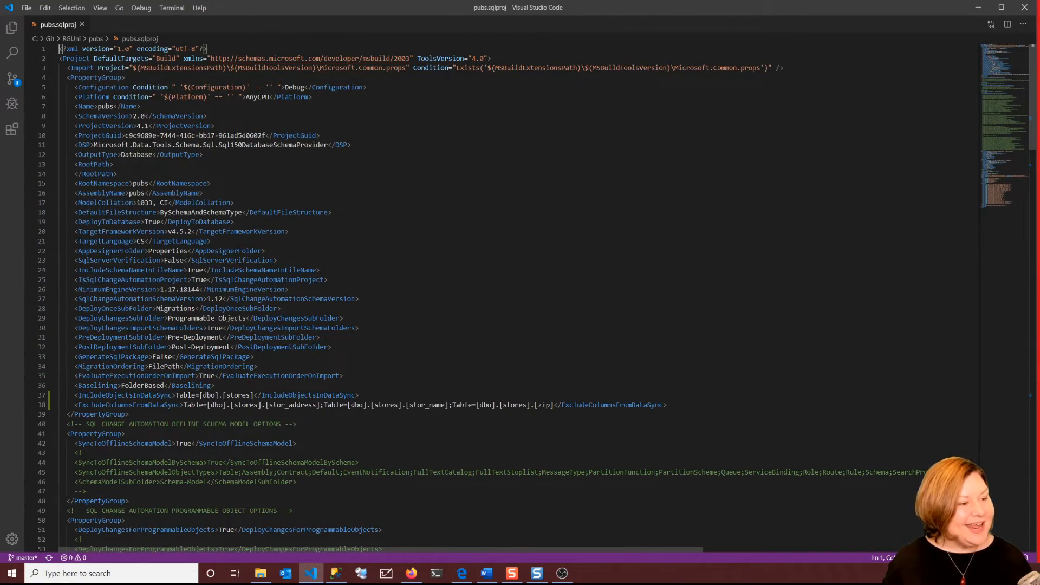
Examine the project file's static data inclusion and column exclusion entries and the SyncOptionOnlineIndexBuild setting among the script generation options.
scroll(520, 298, down, 1)
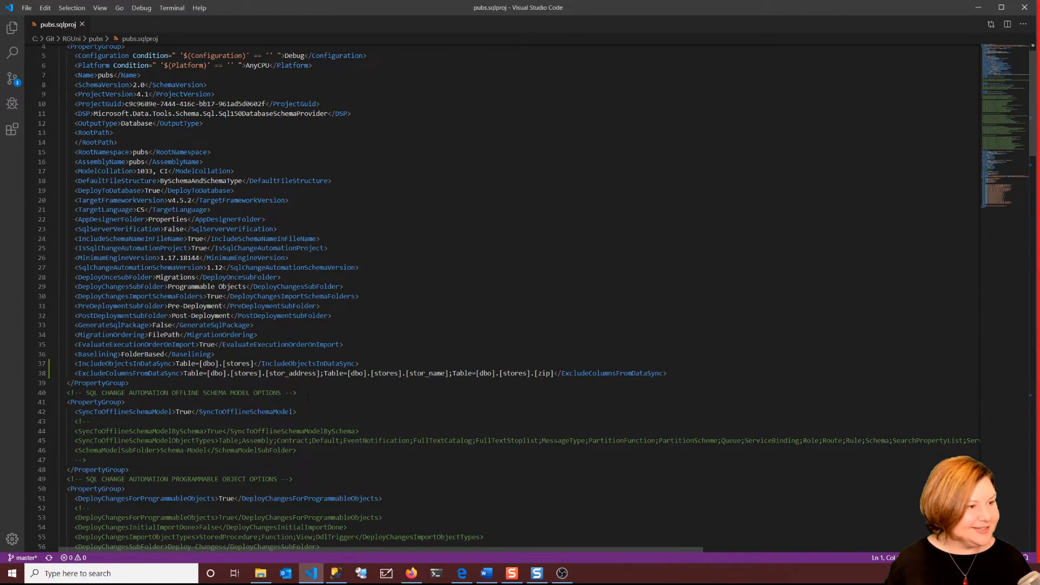
click(308, 402)
scroll(308, 402, down, 1)
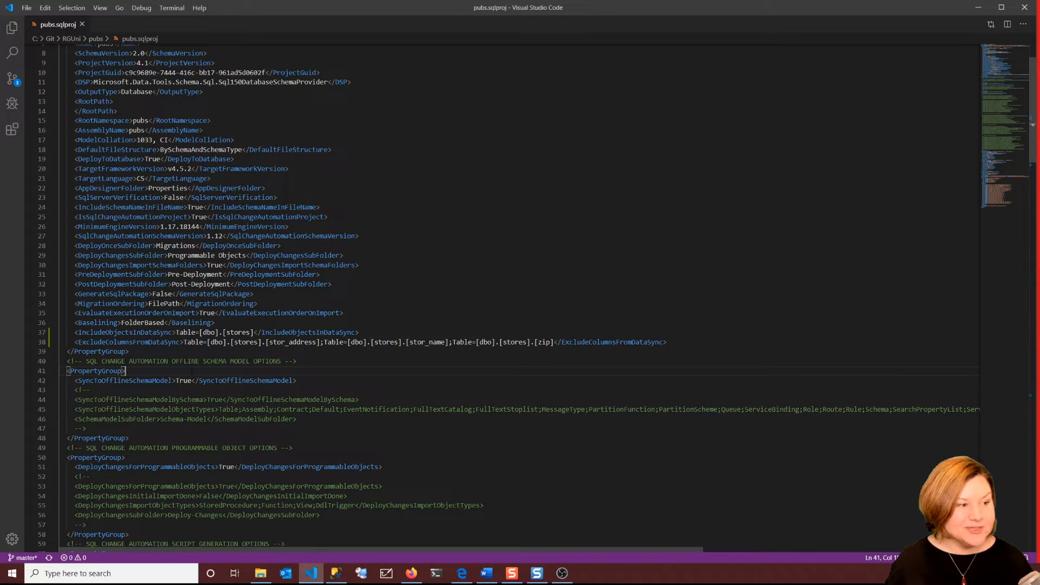
scroll(192, 371, down, 2)
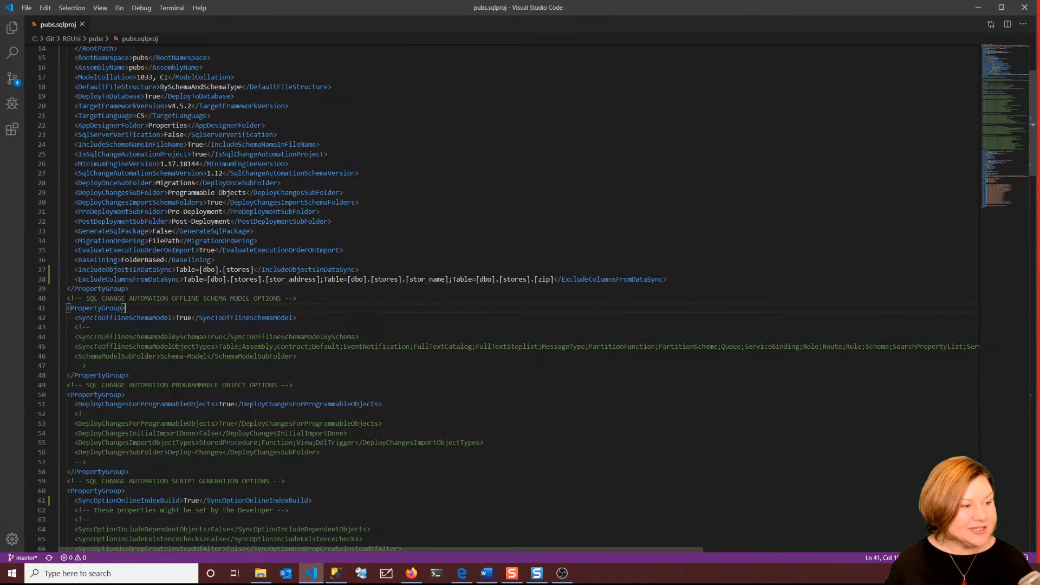
scroll(175, 396, down, 1)
scroll(503, 295, down, 7)
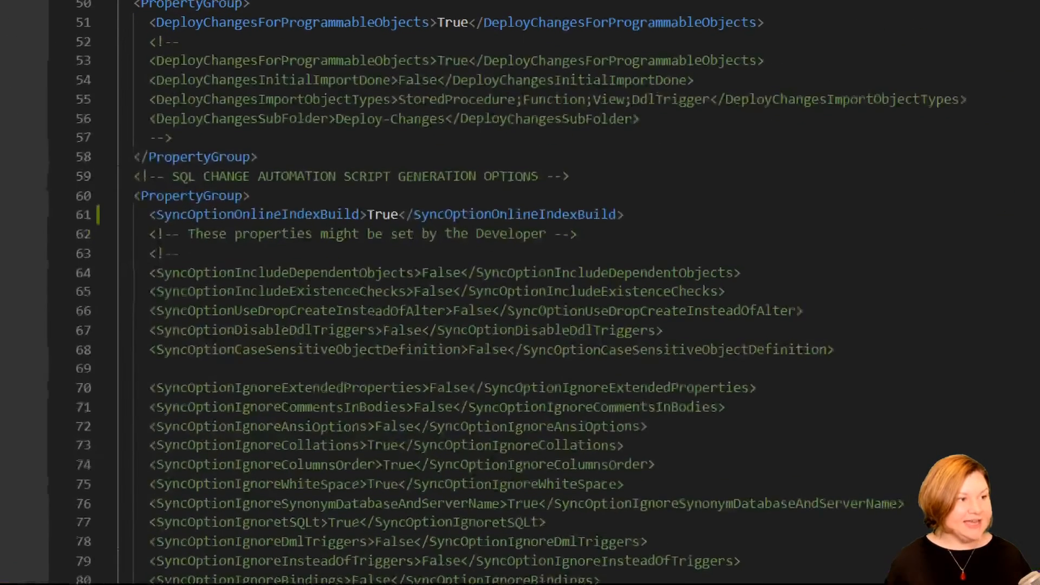
drag(282, 214, 470, 206)
drag(150, 247, 373, 244)
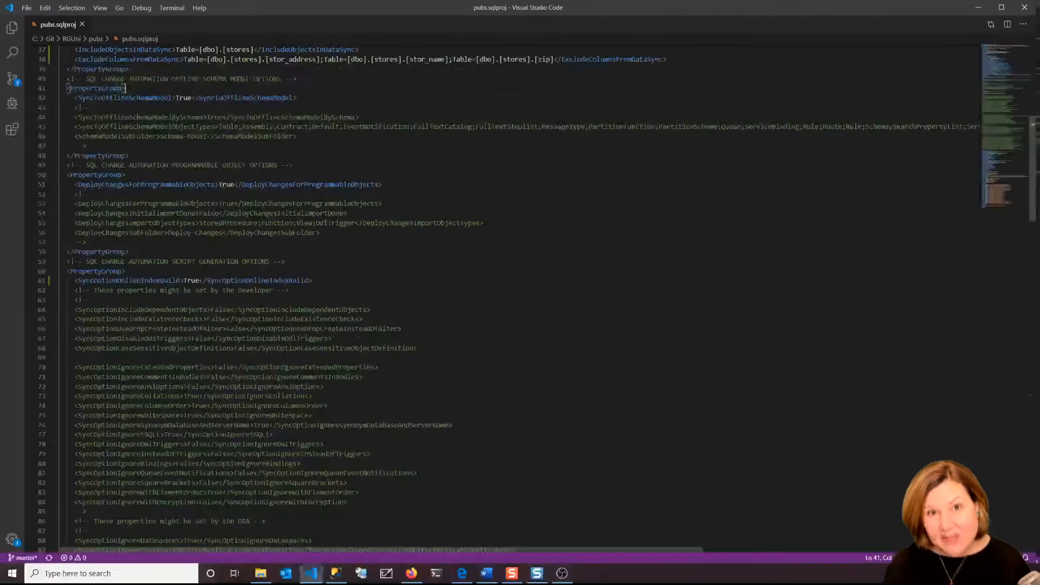
Return to SQL Server Management Studio, reopen the pubs project in SQL Change Automation, and open the 002 migration script under 1.1.0-Changes.
click(336, 573)
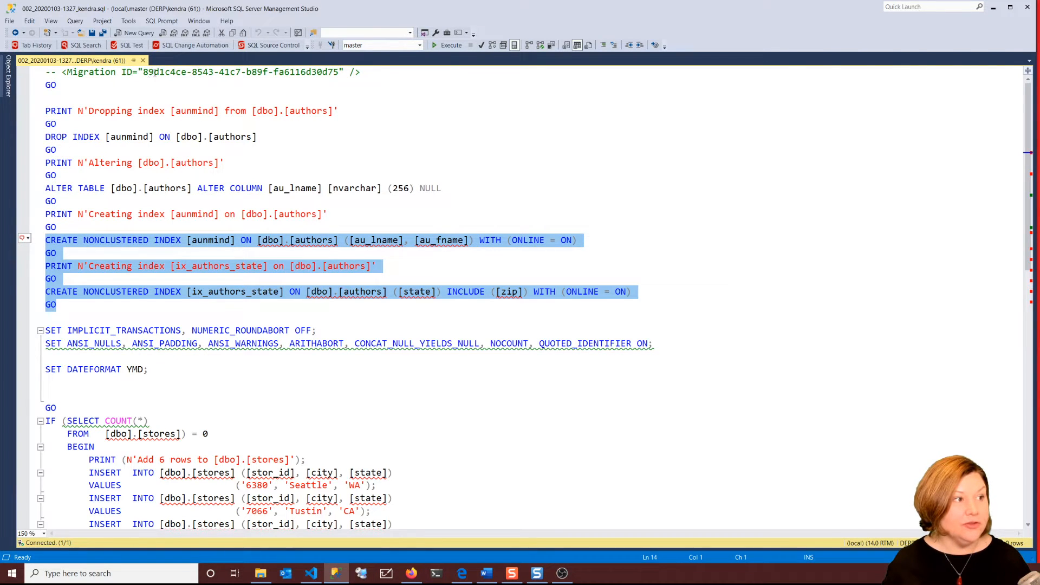
click(192, 45)
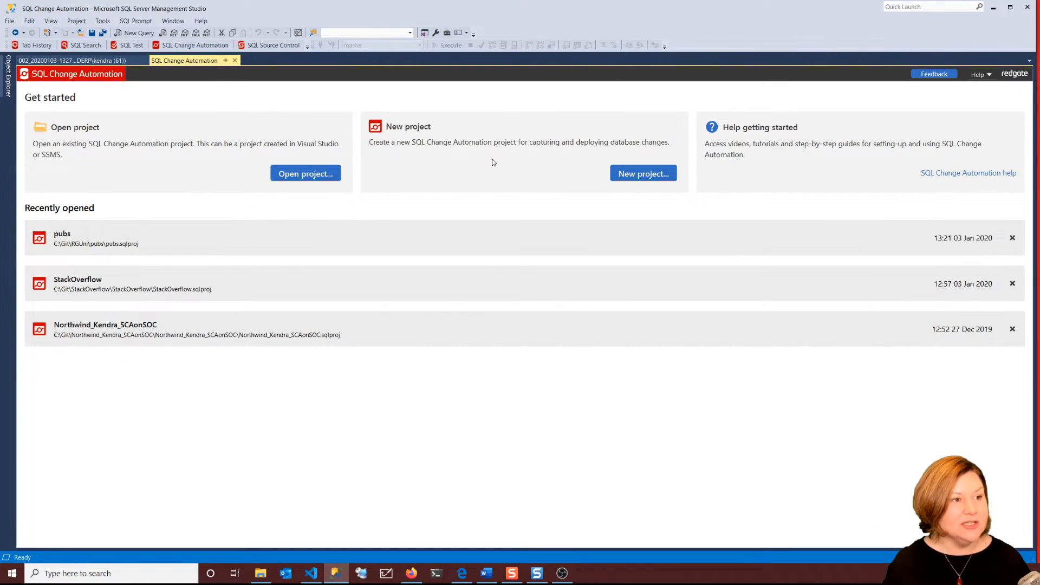
click(260, 236)
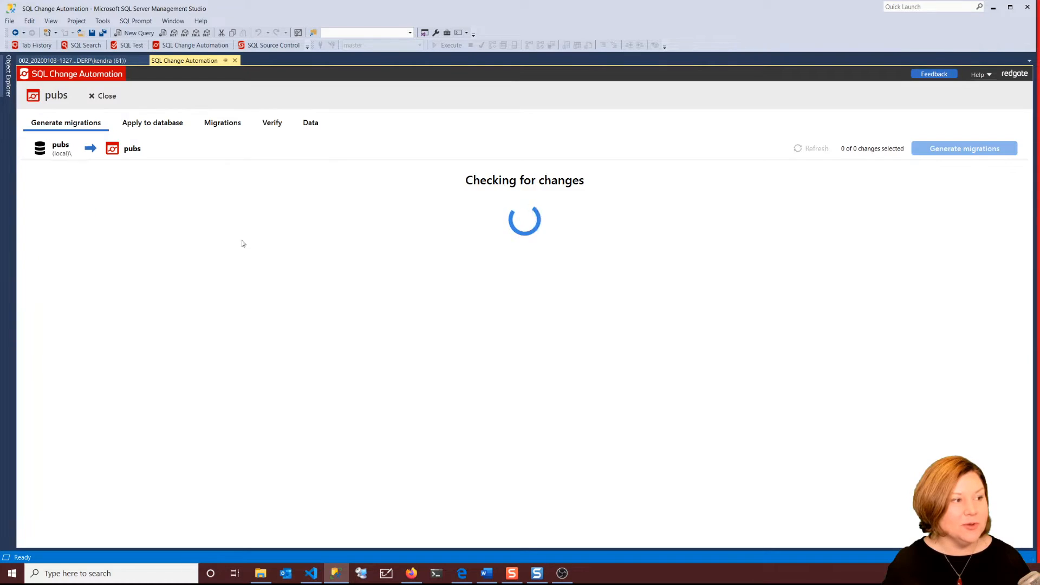
click(225, 130)
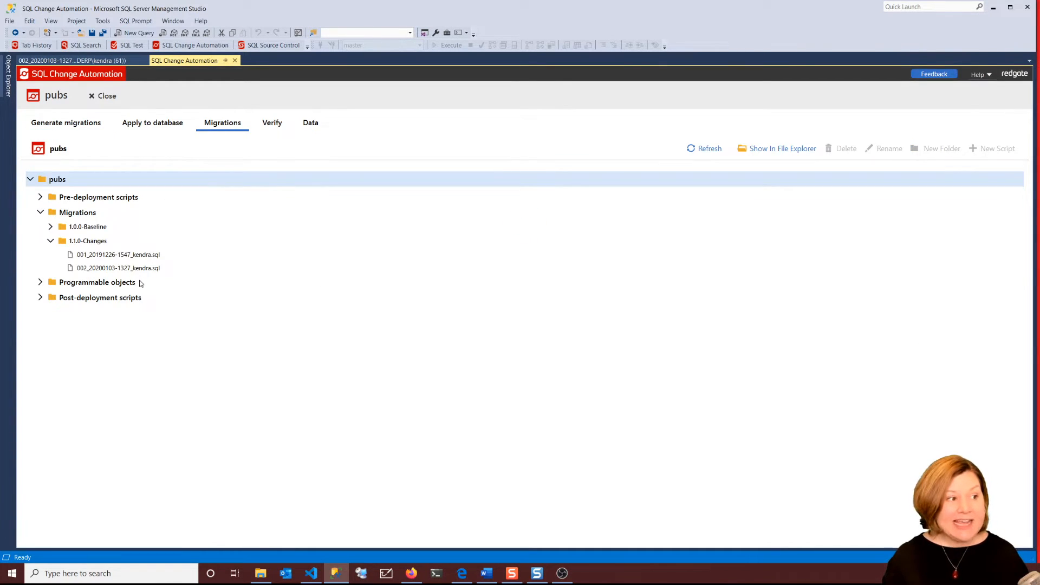
double_click(139, 266)
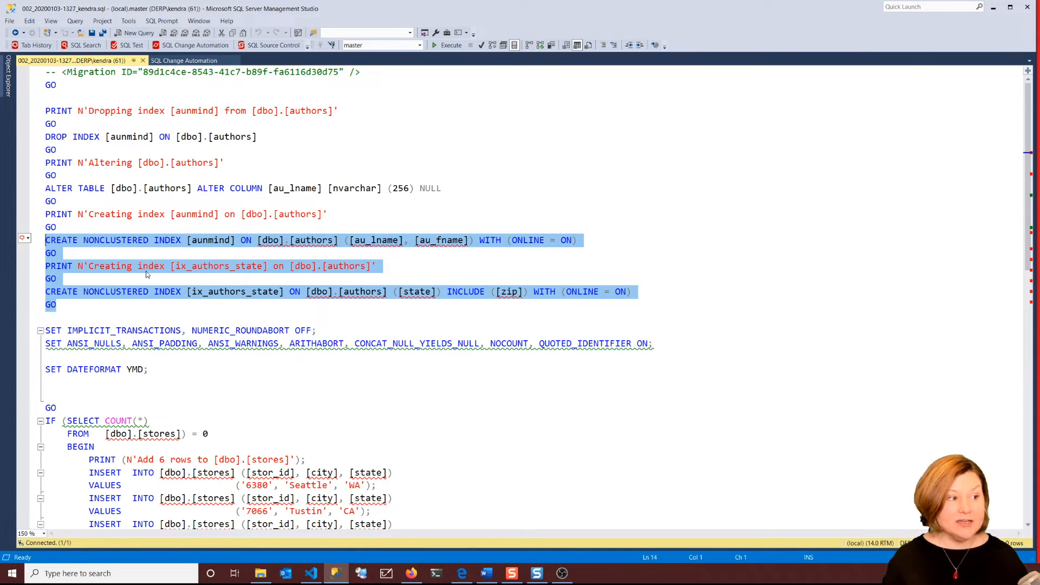
Set the aunmind index creation statement to ONLINE = OFF in the migration script and save the file.
click(566, 240)
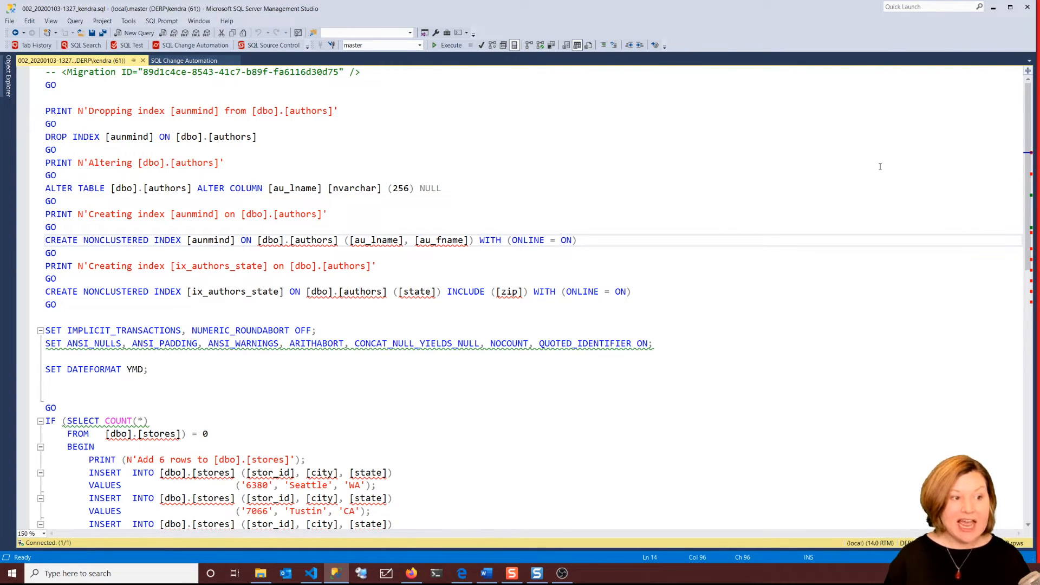
key(Delete)
key(Delete)
text(OFF)
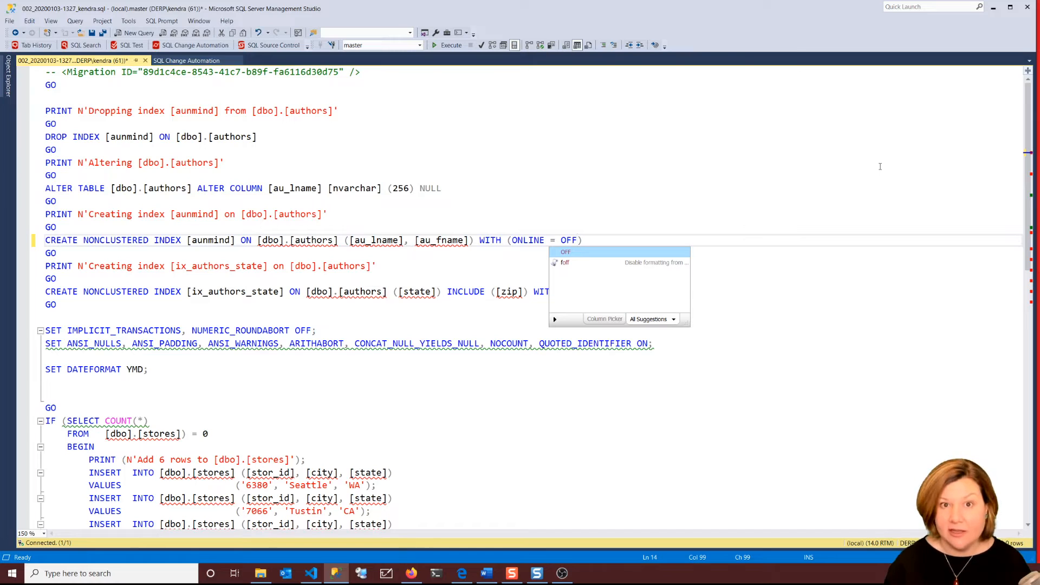
key(ctrl+s)
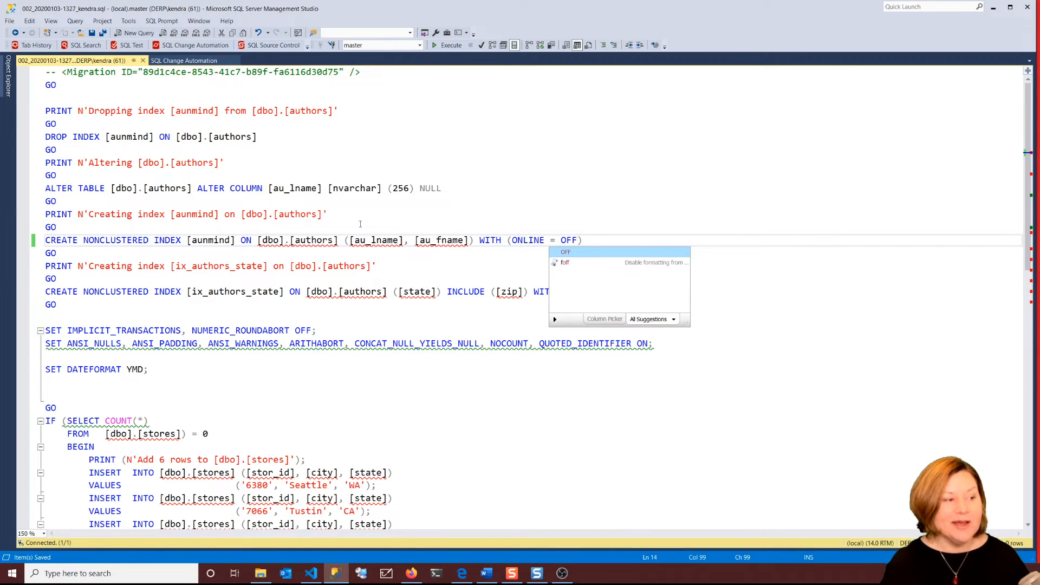
Examine the conditional block in the migration script that inserts the dbo.stores static data rows.
scroll(363, 378, down, 8)
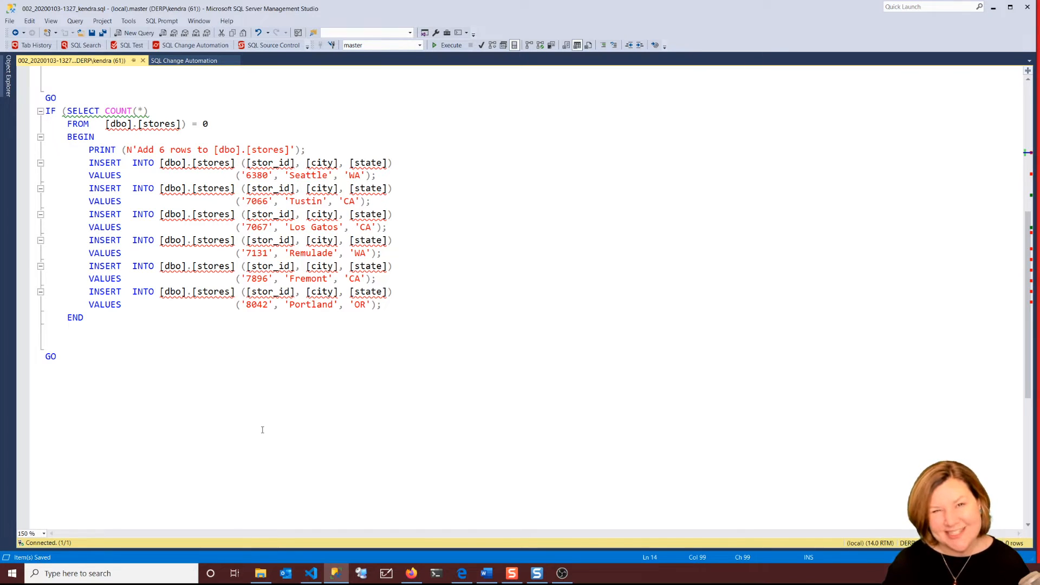
drag(125, 99, 170, 441)
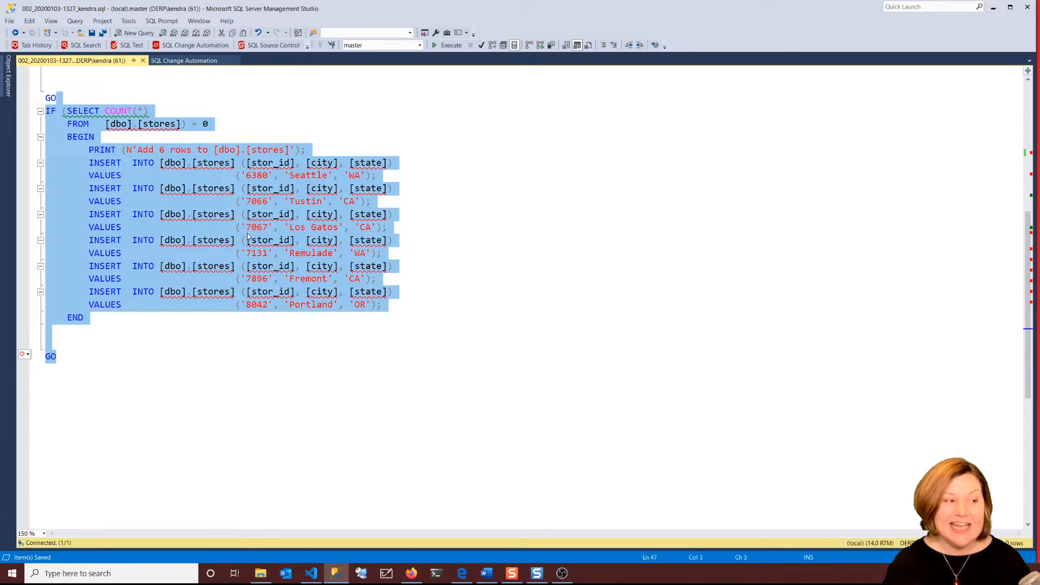
Close the 002 migration script and verify the pubs project's migrations.
scroll(266, 254, up, 8)
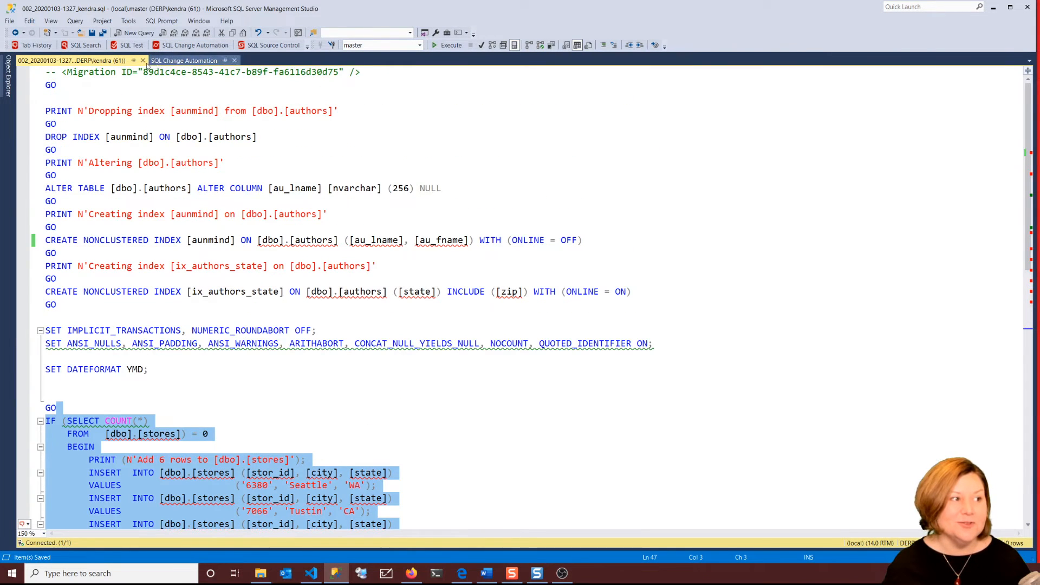
click(143, 61)
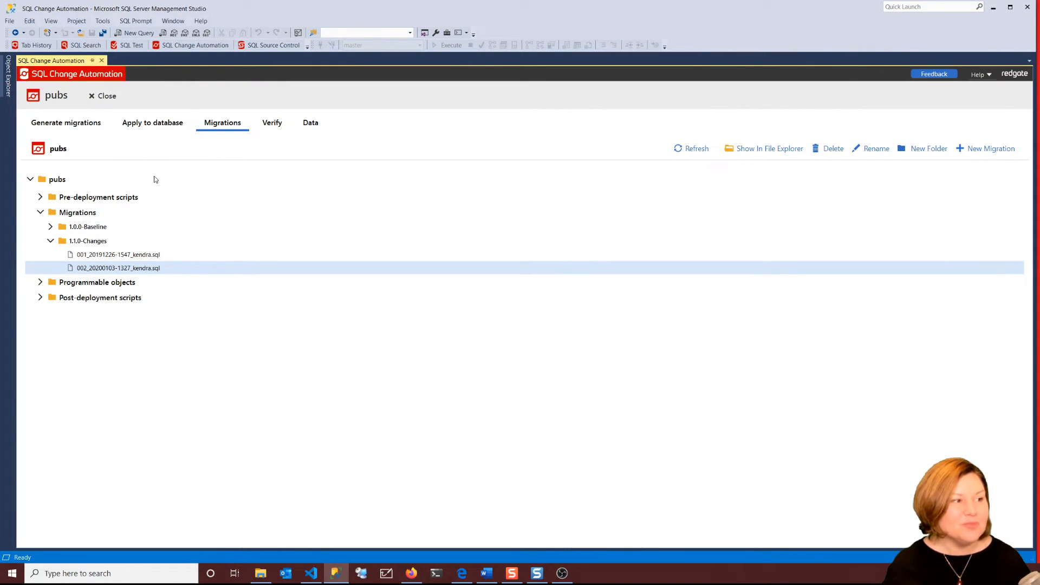
click(272, 123)
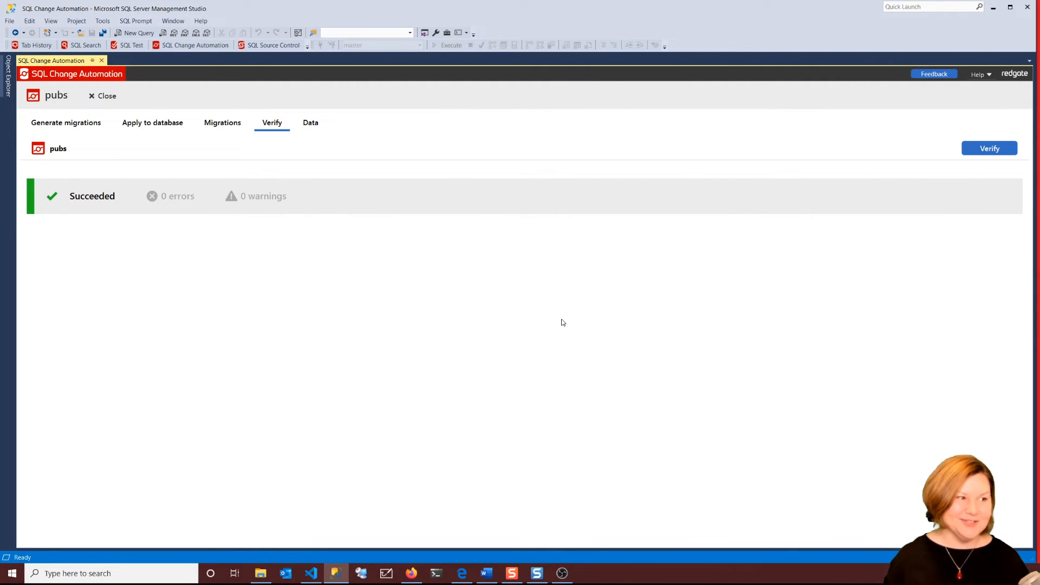
Review the project's static data tables and check the pubs development database for changes that still need migrations.
click(311, 124)
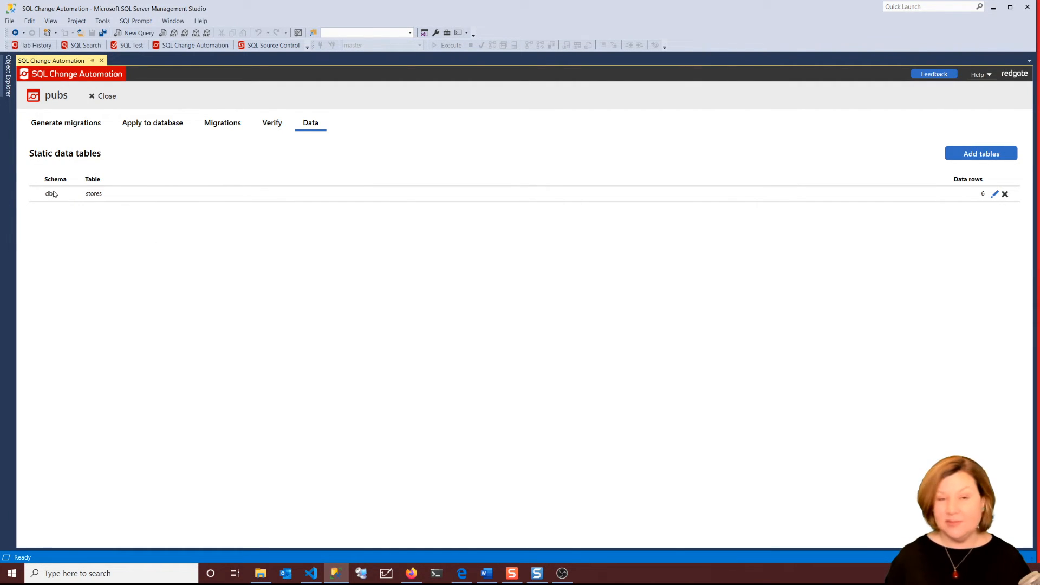
click(125, 125)
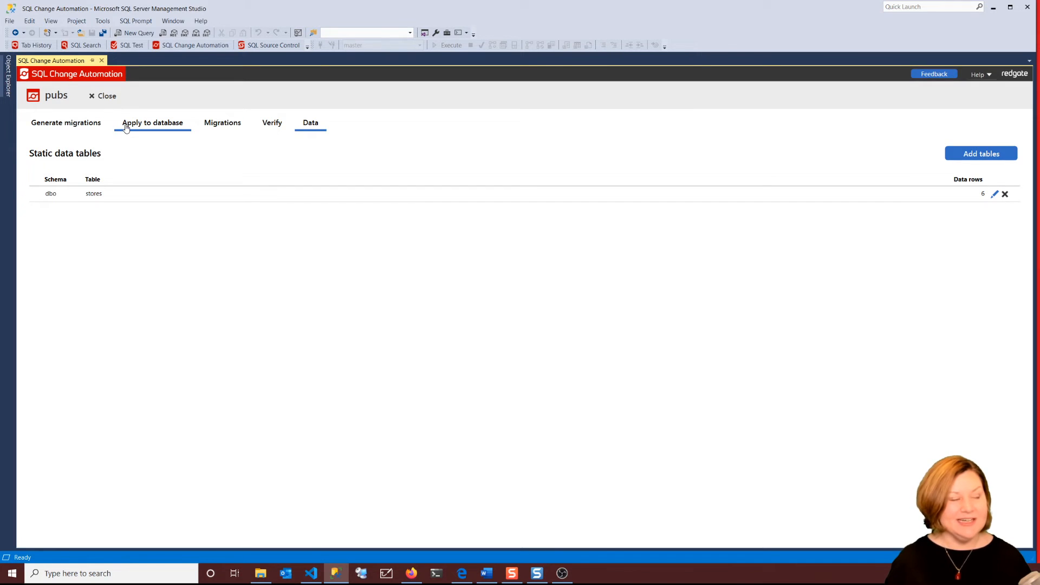
click(74, 121)
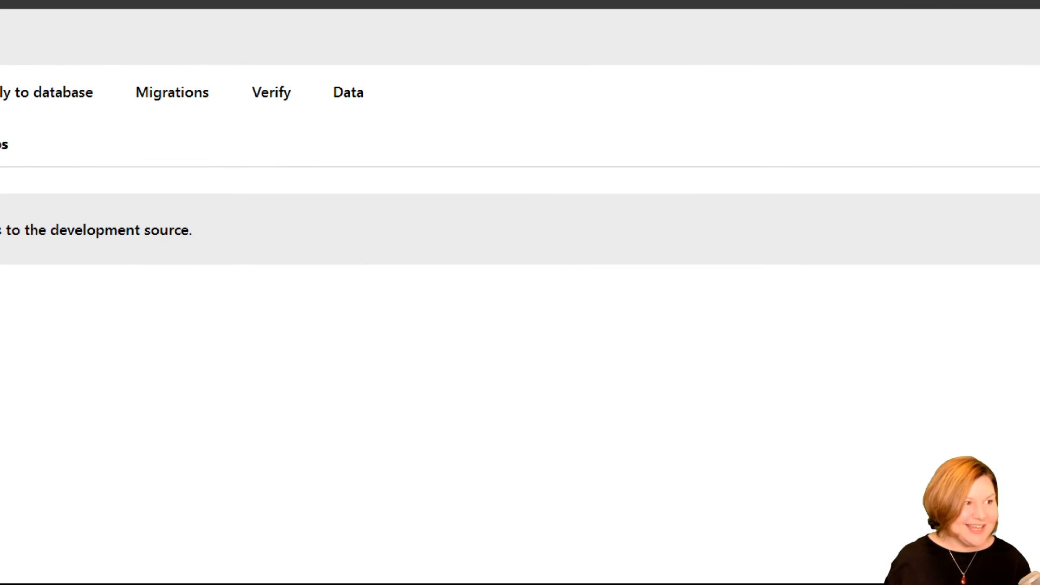
mouse_move(342, 93)
mouse_down()
mouse_move(410, 95)
mouse_move(286, 108)
mouse_move(336, 138)
mouse_up()
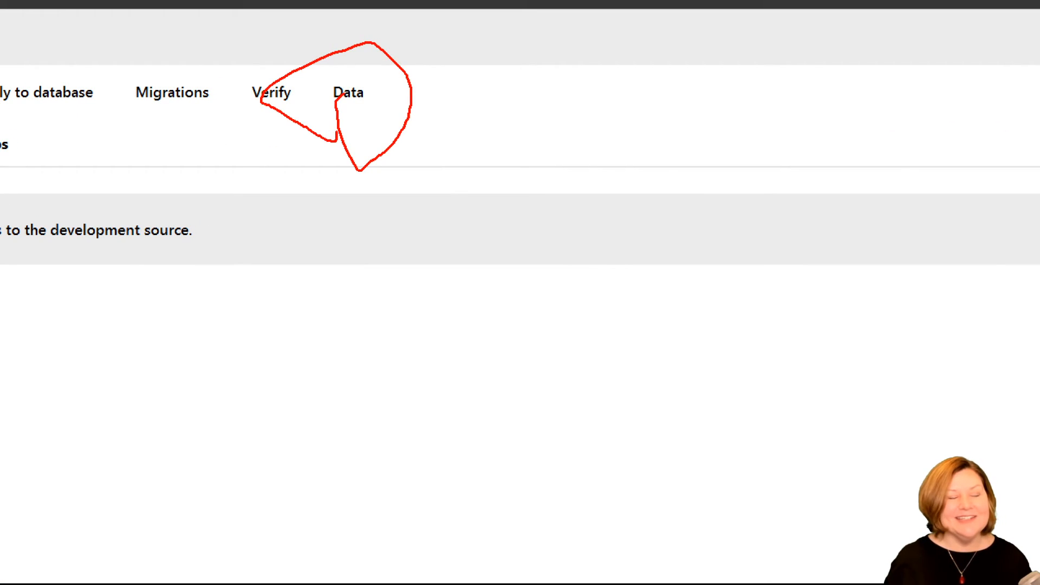
key(Escape)
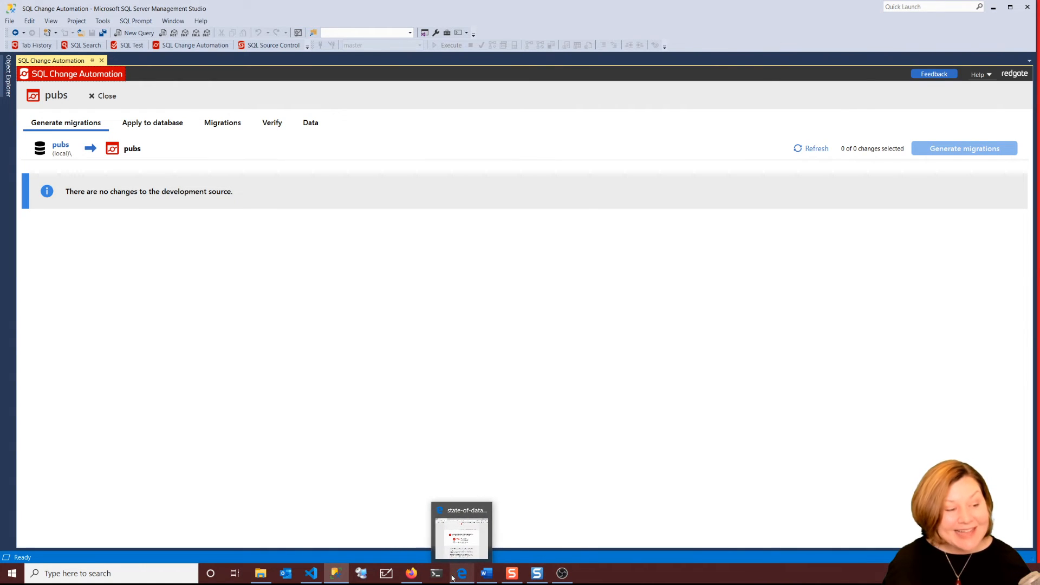
Switch to Visual Studio Code and point out the SyncOptionOnlineIndexBuild setting in the project file's script generation options.
mouse_move(417, 578)
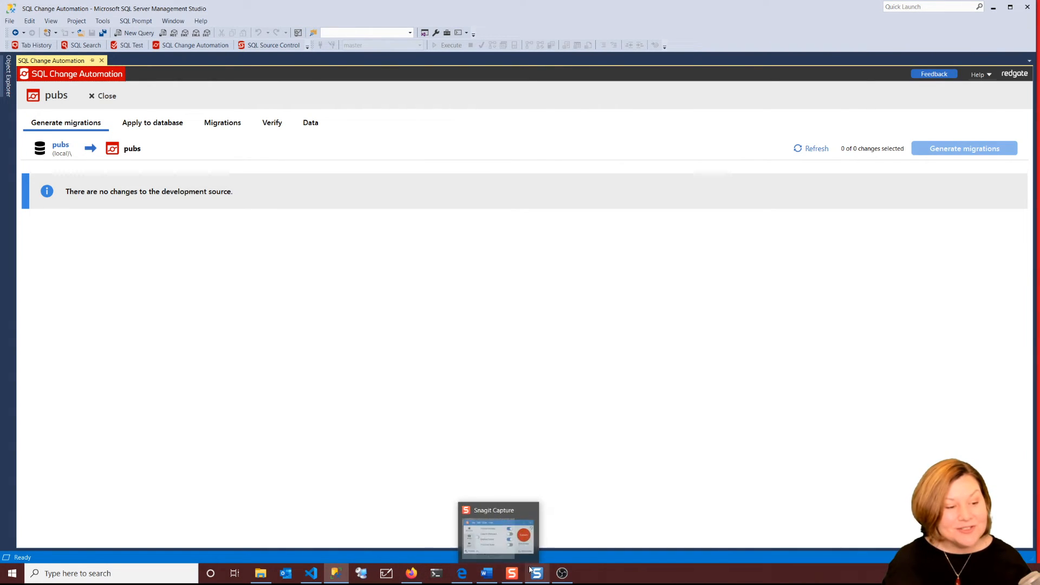
mouse_move(533, 571)
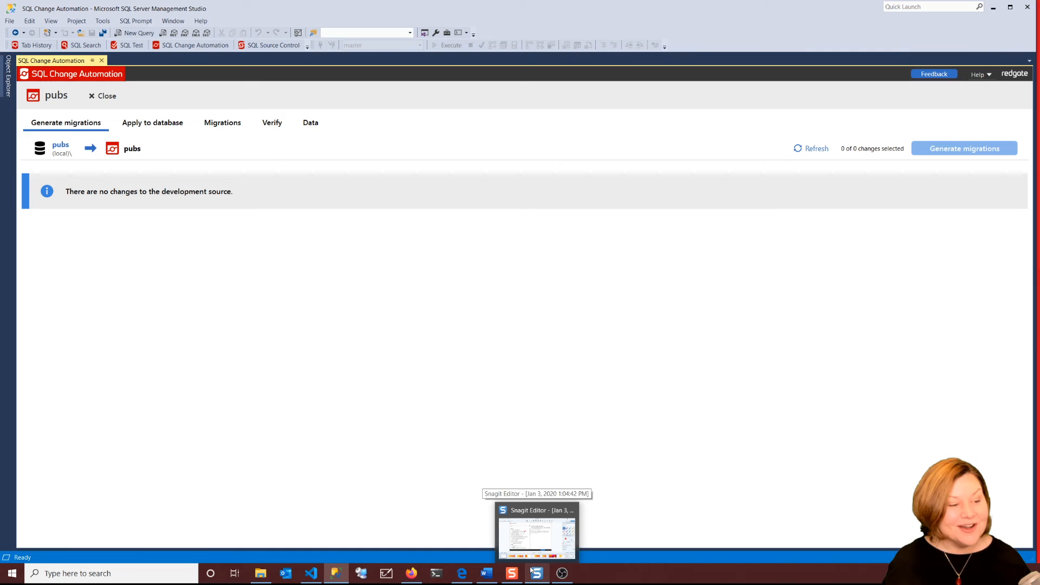
click(310, 573)
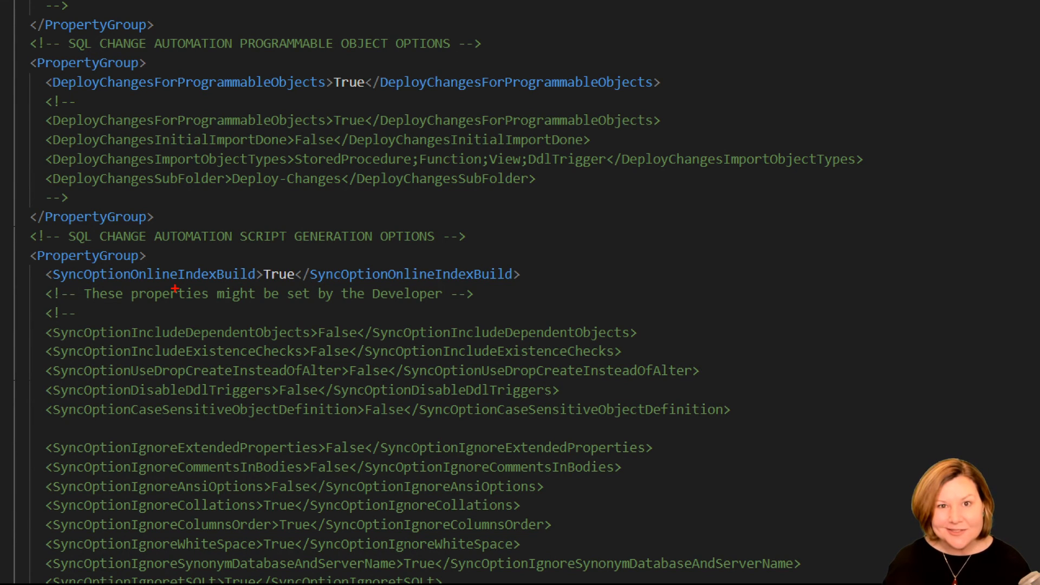
drag(175, 288, 339, 283)
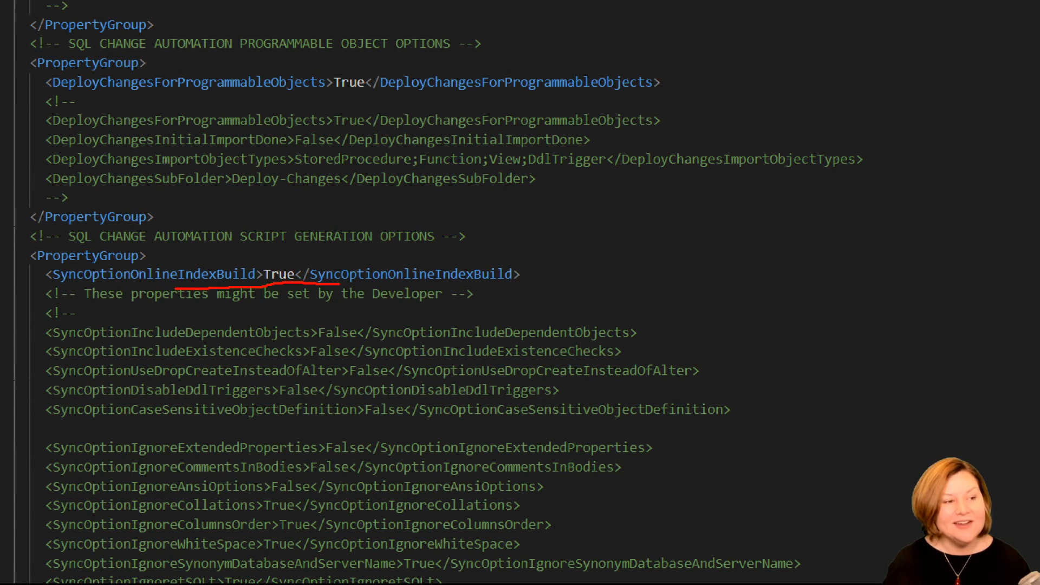